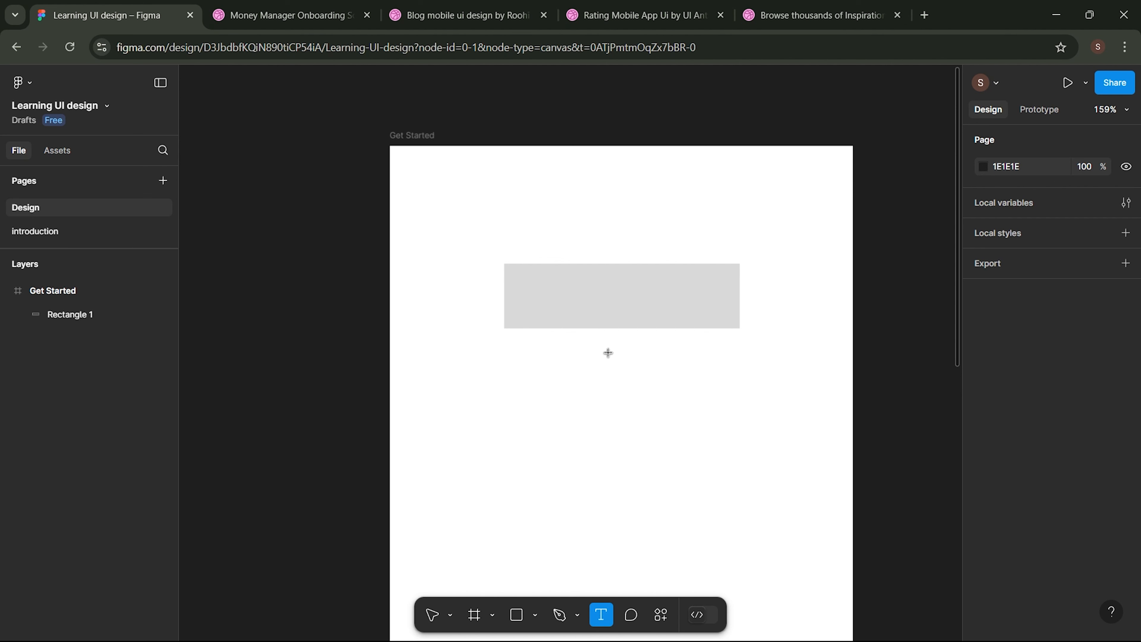
- Type 'Create Account' inside the grey rectangle and centre the label within it
{"action": "left_click", "coordinate": [588, 295]}
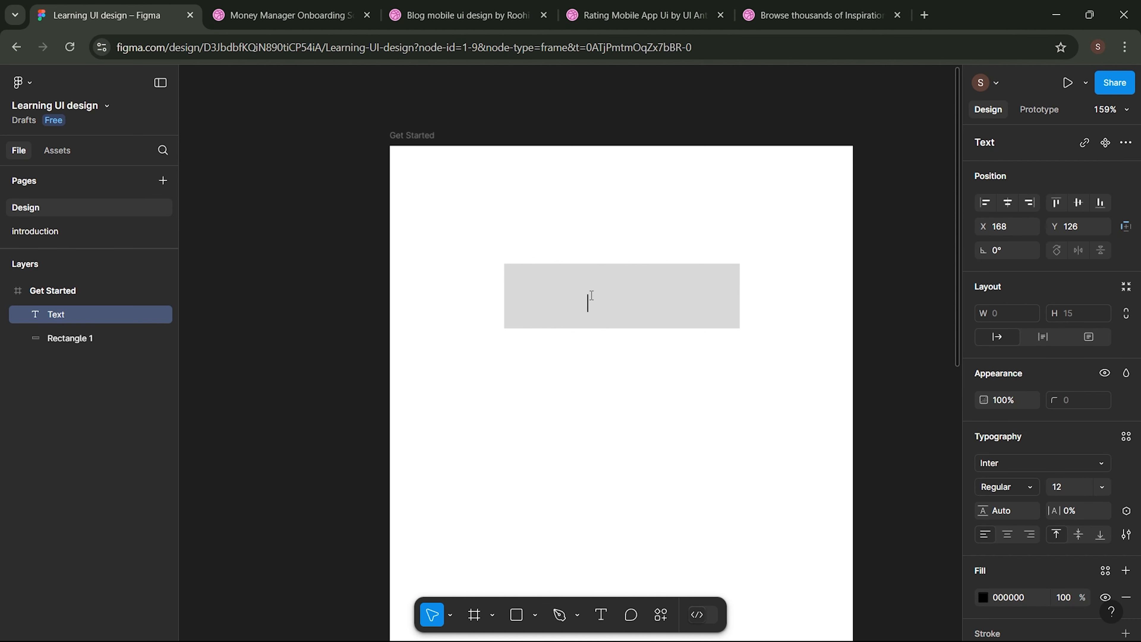
{"action": "type", "text": "Create Account"}
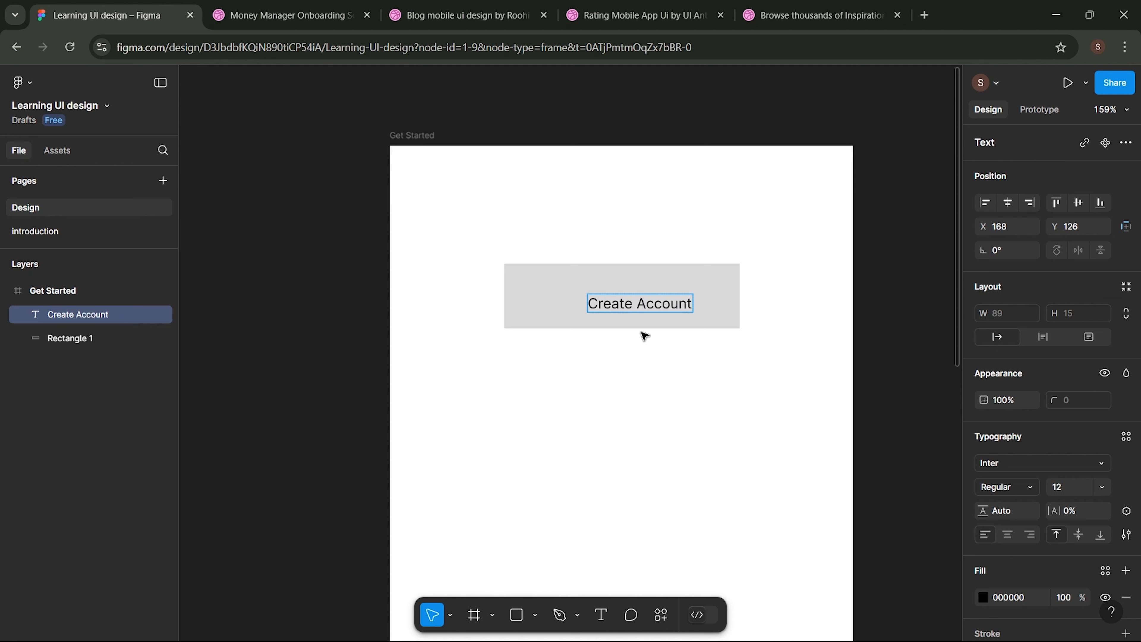
{"action": "key", "text": "Escape"}
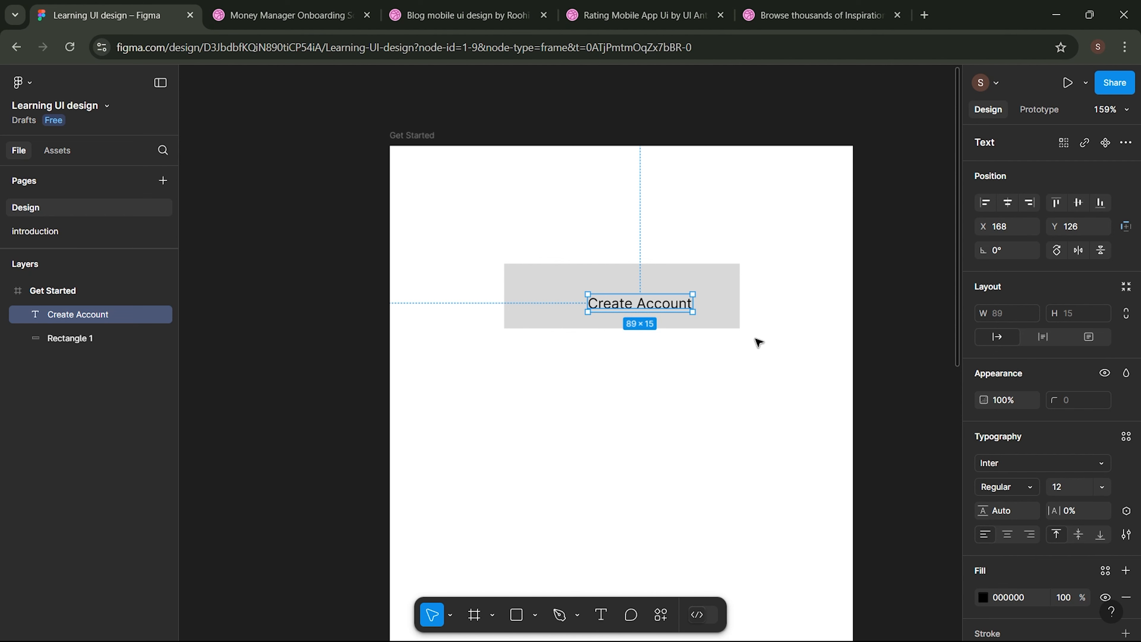
{"action": "left_click_drag", "start_coordinate": [672, 305], "coordinate": [665, 300]}
{"action": "left_click", "coordinate": [688, 377]}
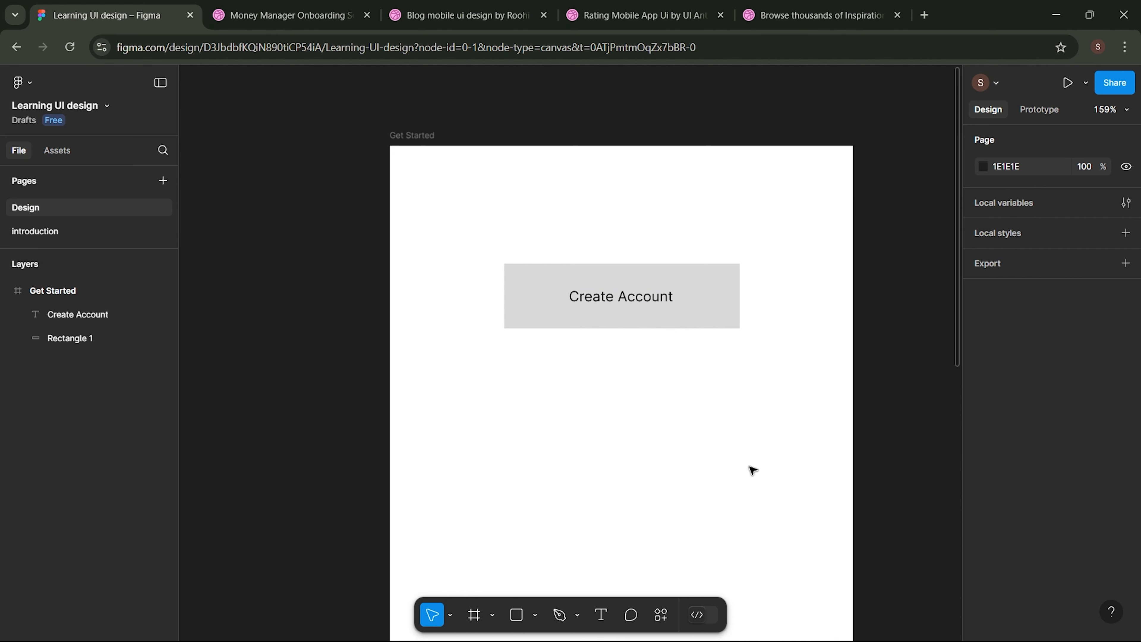
- Preview the Get Started frame as a prototype on the iPhone 14 mockup
{"action": "left_click", "coordinate": [1068, 82]}
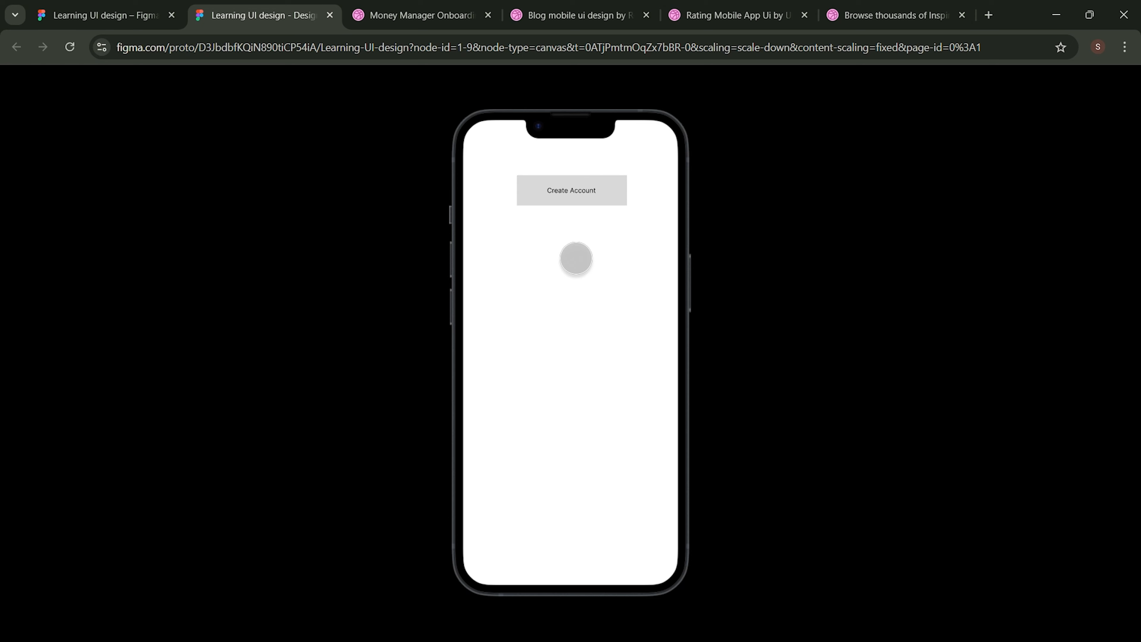
- Back in the editor, group the Create Account text and rectangle as Group 1
{"action": "left_click", "coordinate": [107, 15]}
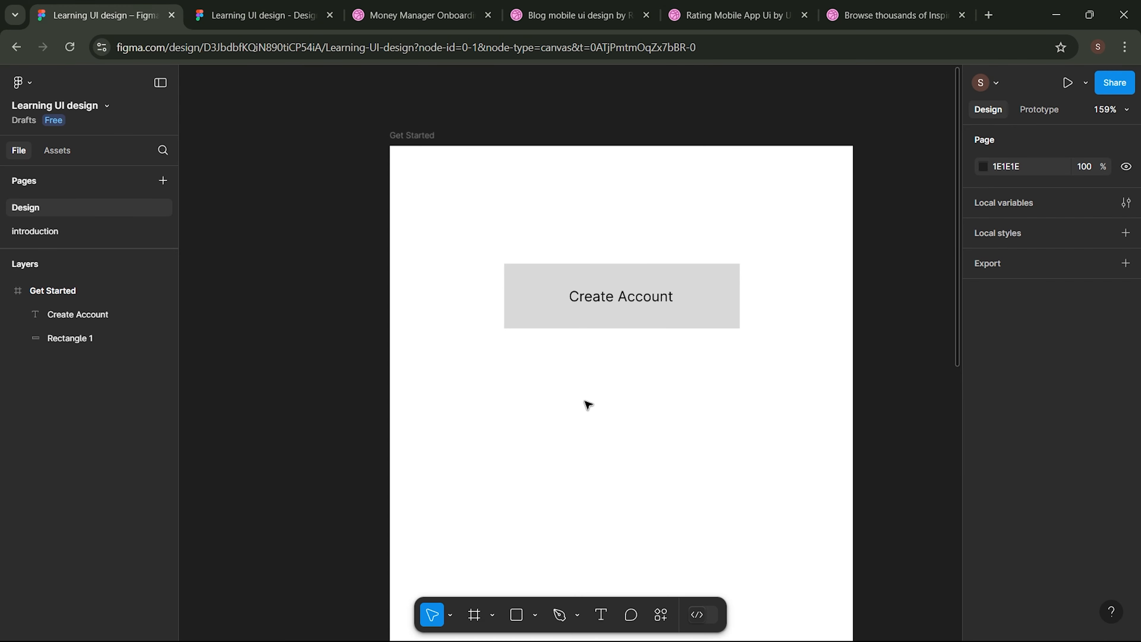
{"action": "left_click_drag", "start_coordinate": [515, 221], "coordinate": [692, 379]}
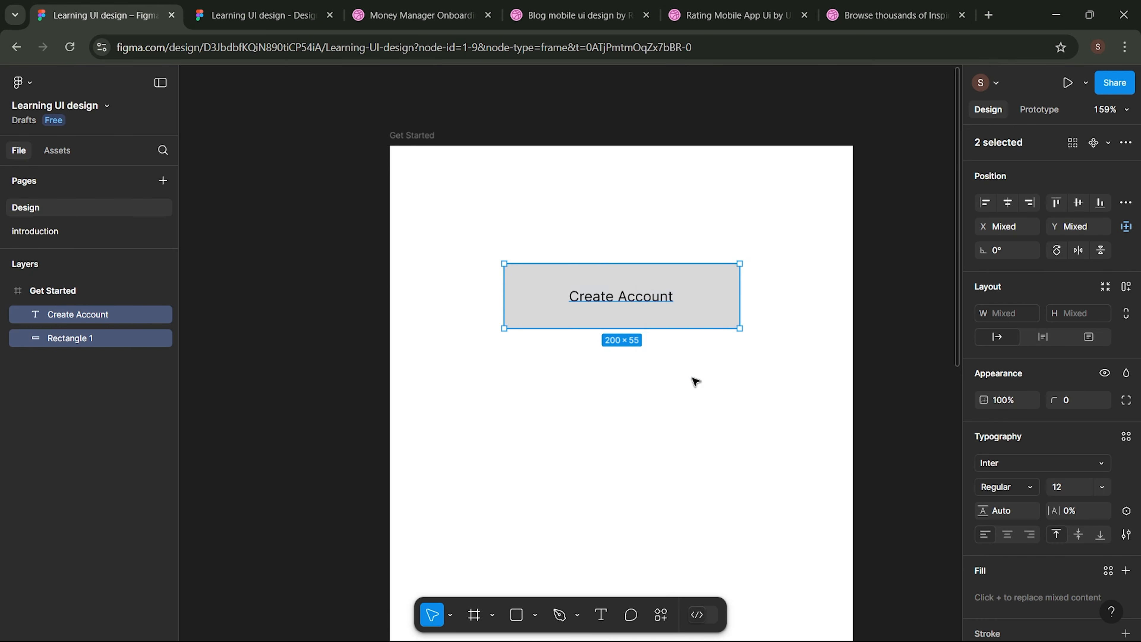
{"action": "right_click", "coordinate": [651, 315]}
{"action": "left_click", "coordinate": [695, 310]}
- Move the Create Account button group lower in the Get Started frame
{"action": "scroll", "coordinate": [688, 431], "scroll_direction": "down", "scroll_amount": 3}
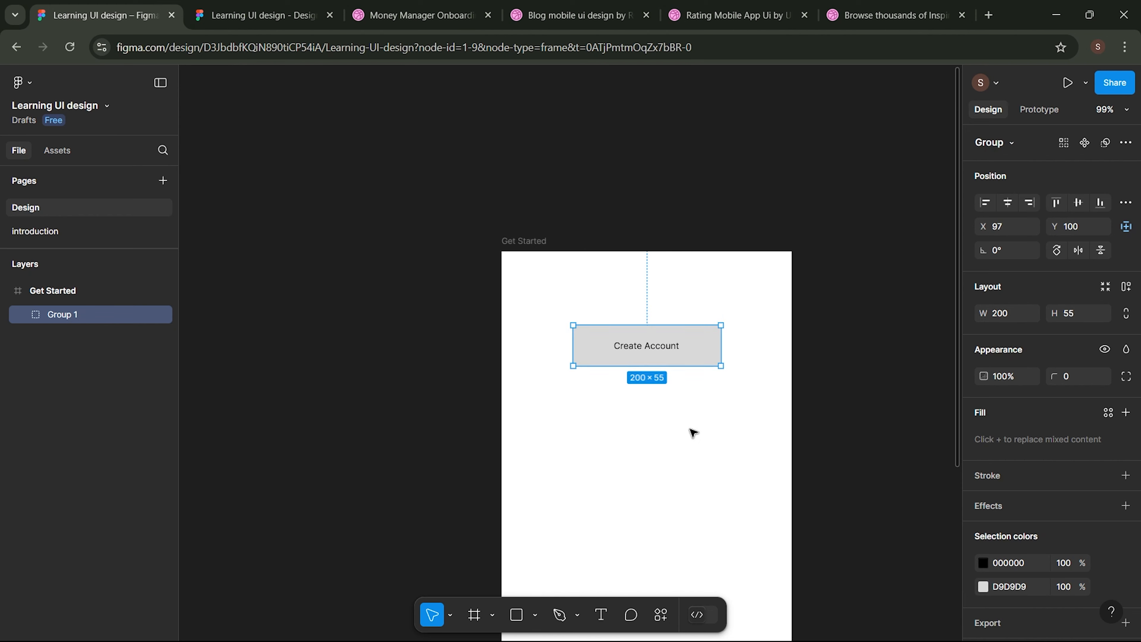
{"action": "left_click_drag", "start_coordinate": [680, 231], "coordinate": [679, 451]}
{"action": "left_click", "coordinate": [743, 484]}
{"action": "scroll", "coordinate": [744, 488], "scroll_direction": "down", "scroll_amount": 2}
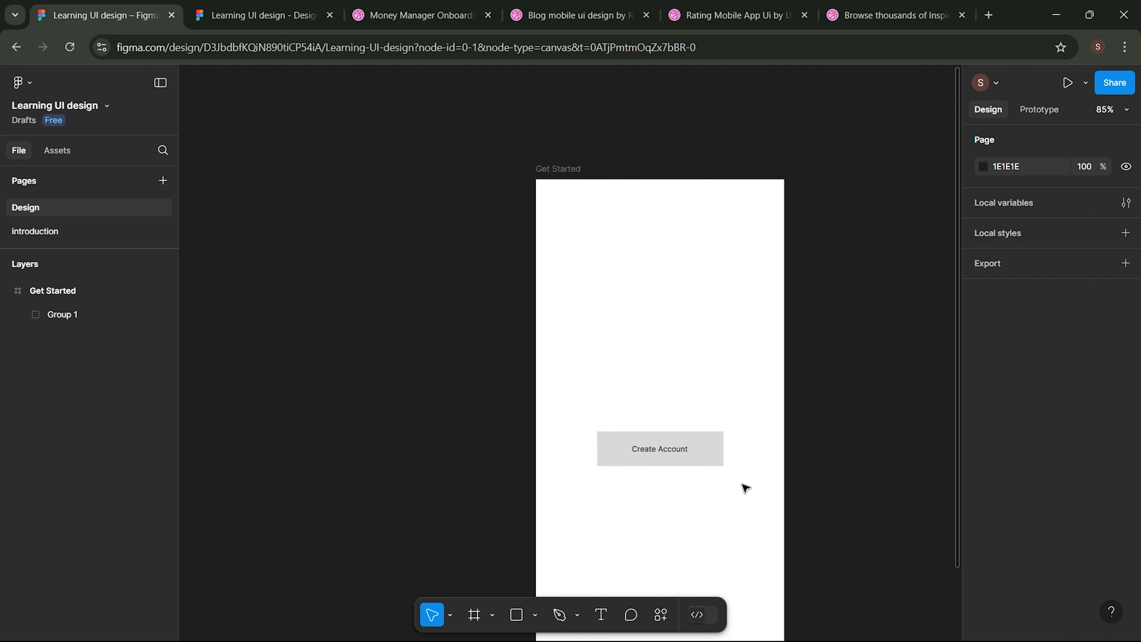
{"action": "scroll", "coordinate": [745, 488], "scroll_direction": "down", "scroll_amount": 3}
{"action": "scroll", "coordinate": [745, 488], "scroll_direction": "up", "scroll_amount": 2}
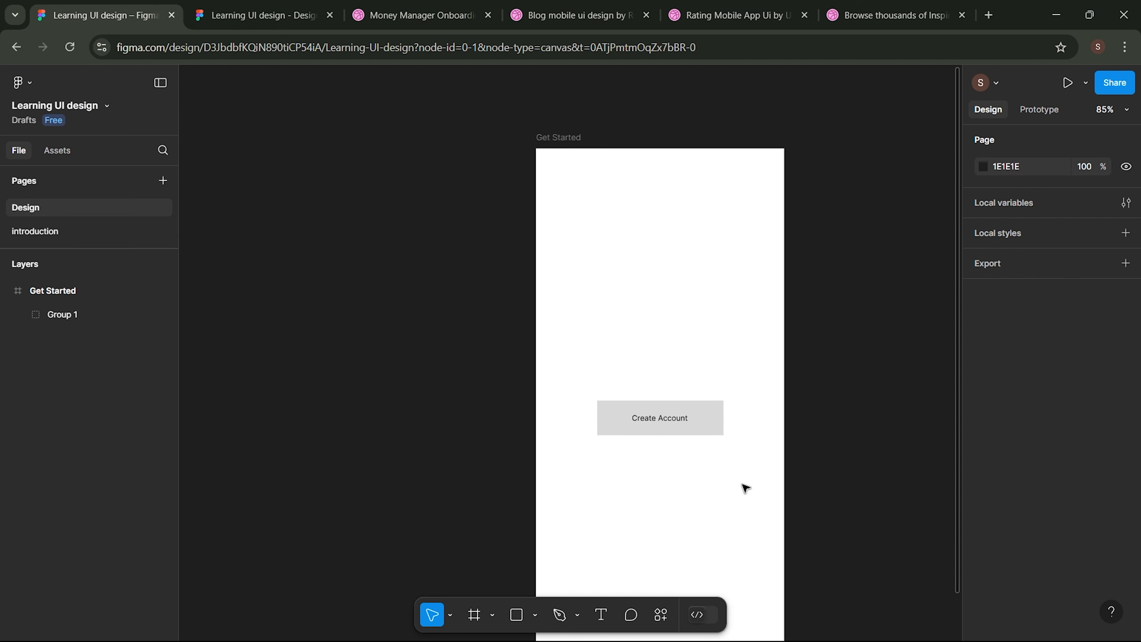
- Draw a 100×100 ellipse and position it near the Get Started frame's top left
{"action": "left_click", "coordinate": [534, 617]}
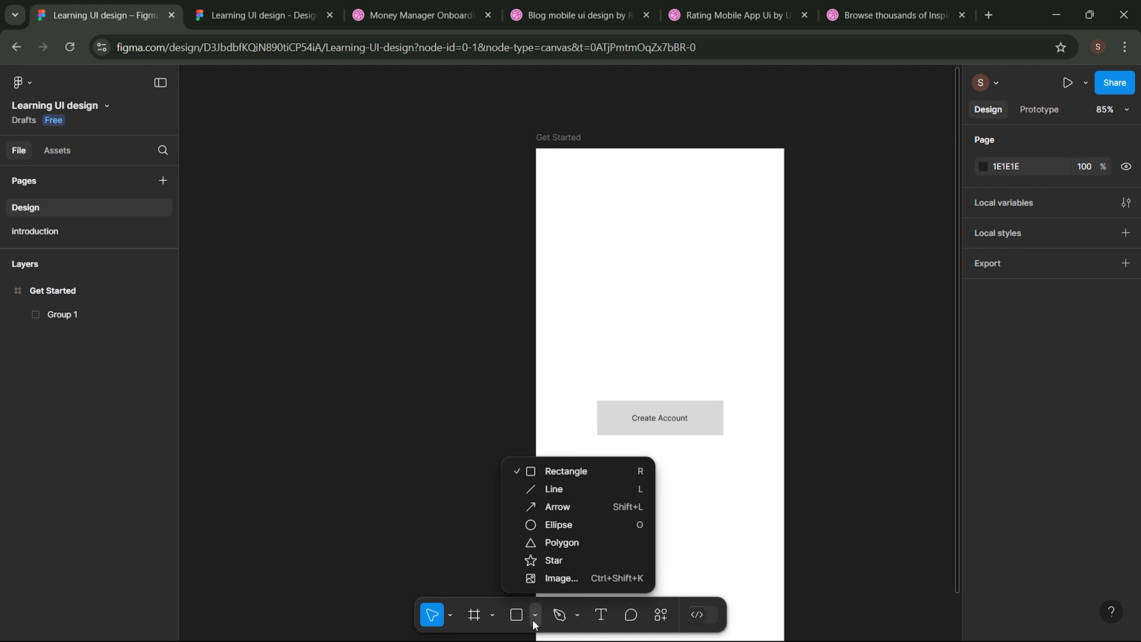
{"action": "left_click", "coordinate": [563, 522]}
{"action": "left_click", "coordinate": [595, 220]}
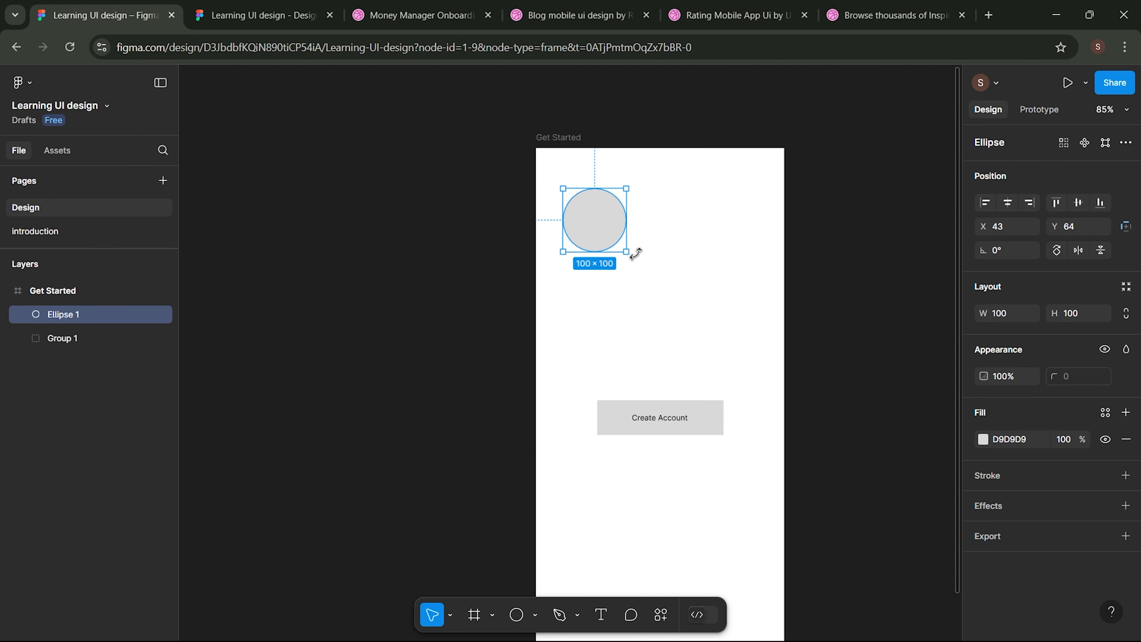
{"action": "scroll", "coordinate": [678, 280], "scroll_direction": "up", "scroll_amount": 5}
{"action": "scroll", "coordinate": [581, 273], "scroll_direction": "up", "scroll_amount": 2}
{"action": "left_click_drag", "start_coordinate": [506, 235], "coordinate": [511, 274]}
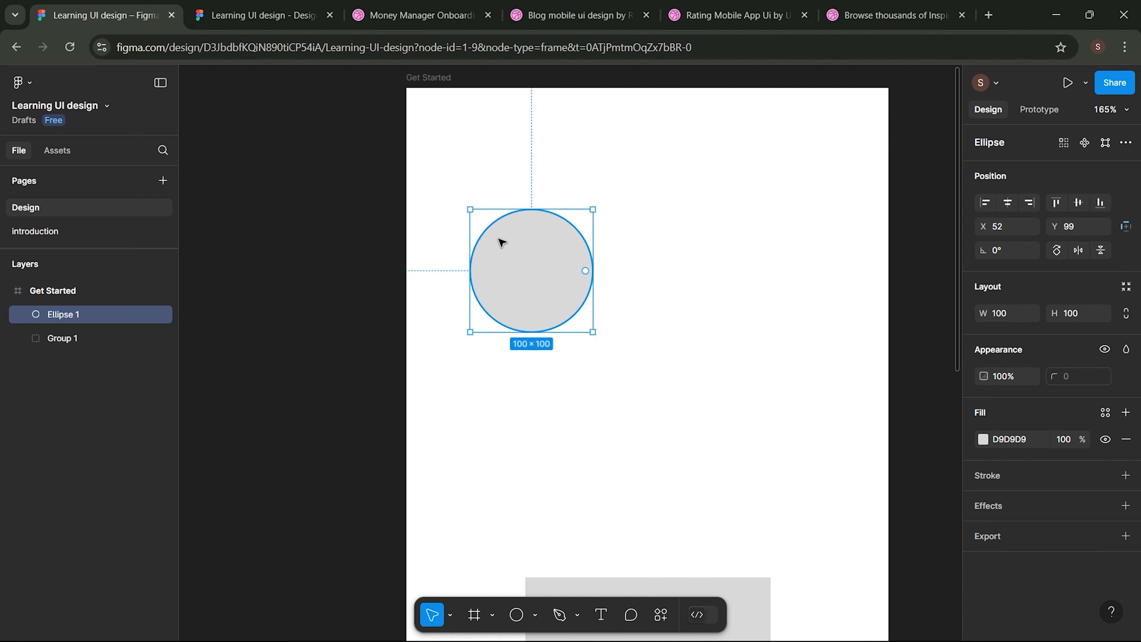
{"action": "left_click", "coordinate": [566, 16]}
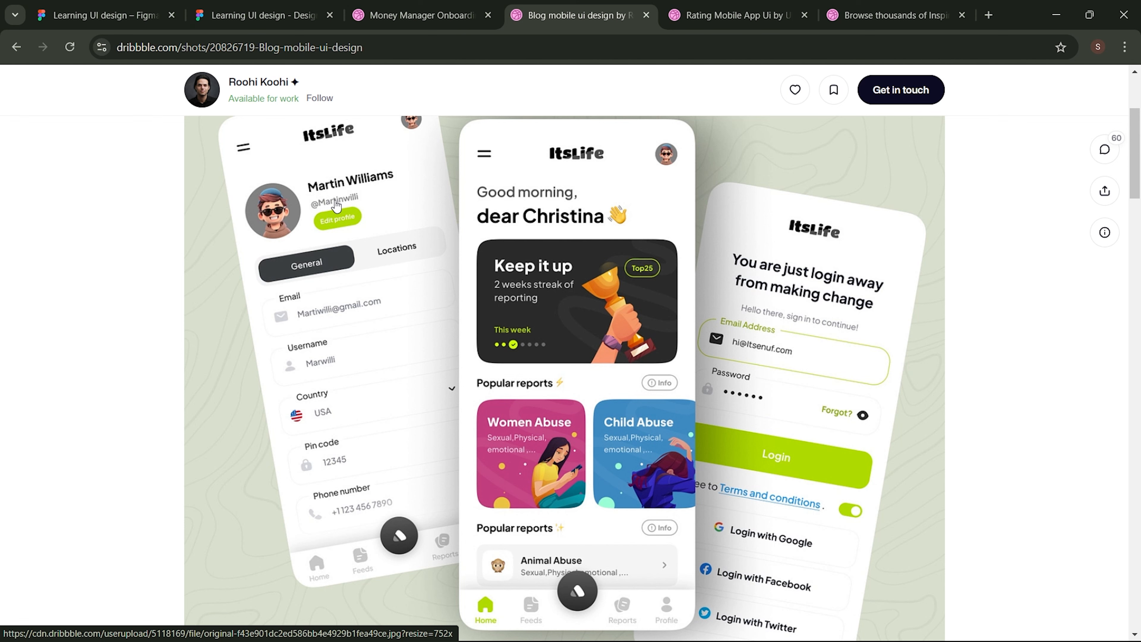
- After viewing the Dribbble blog mobile UI shot, go back to the Figma design tab
{"action": "left_click", "coordinate": [134, 14]}
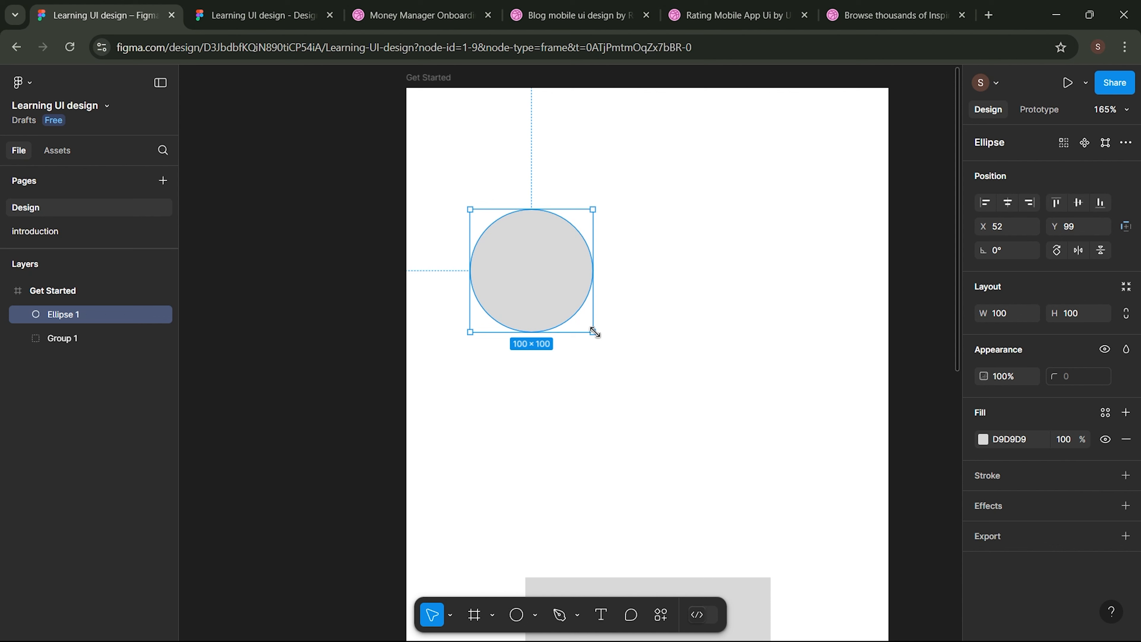
{"action": "left_click_drag", "start_coordinate": [593, 332], "coordinate": [543, 281]}
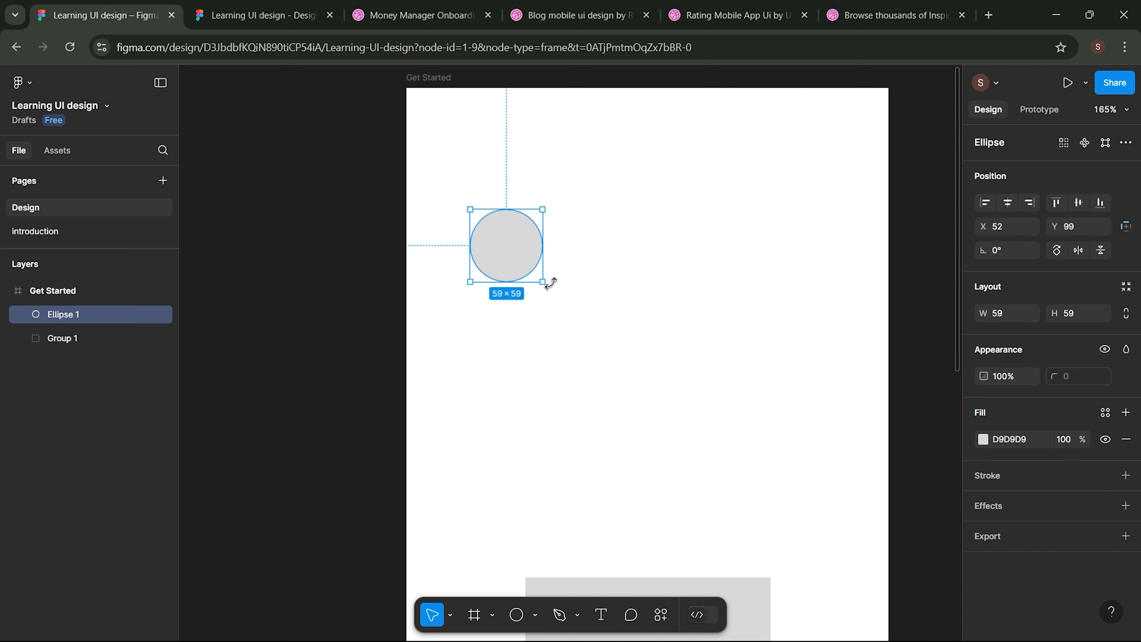
{"action": "left_click", "coordinate": [601, 616]}
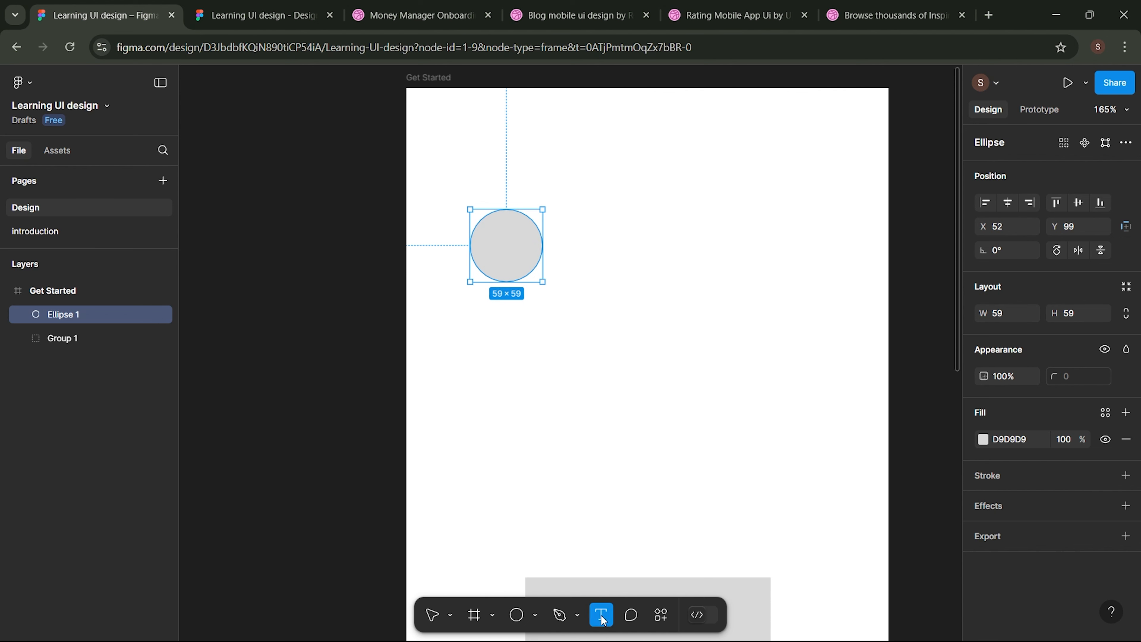
{"action": "left_click", "coordinate": [571, 223]}
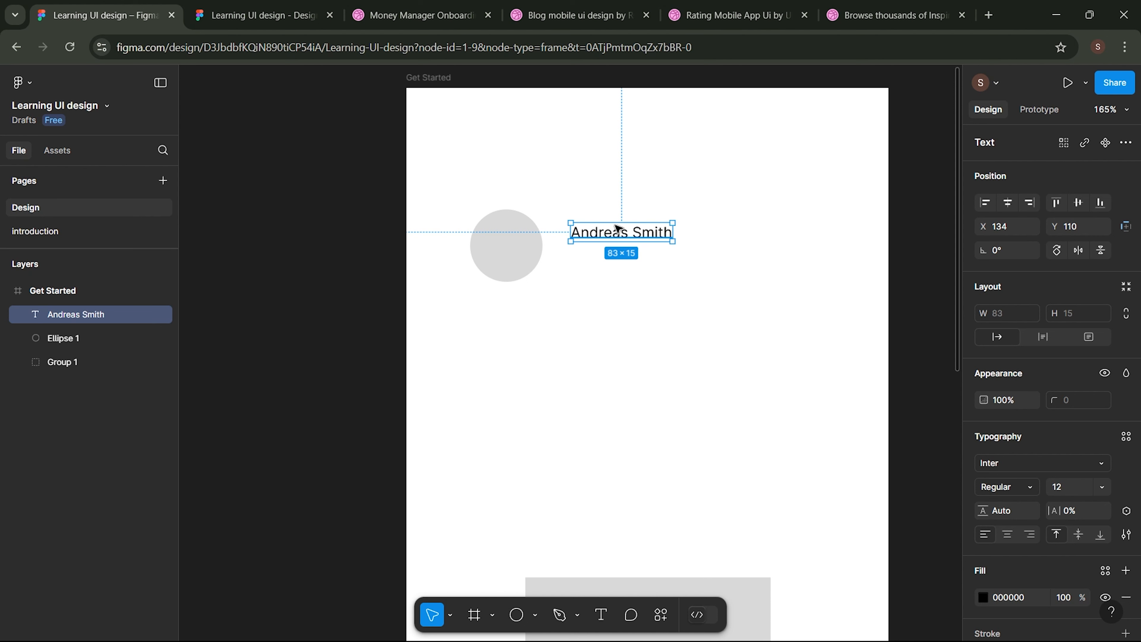
{"action": "mouse_move", "coordinate": [621, 236]}
{"action": "left_mouse_down"}
{"action": "mouse_move", "coordinate": [622, 268]}
{"action": "mouse_move", "coordinate": [621, 258]}
{"action": "left_mouse_up"}
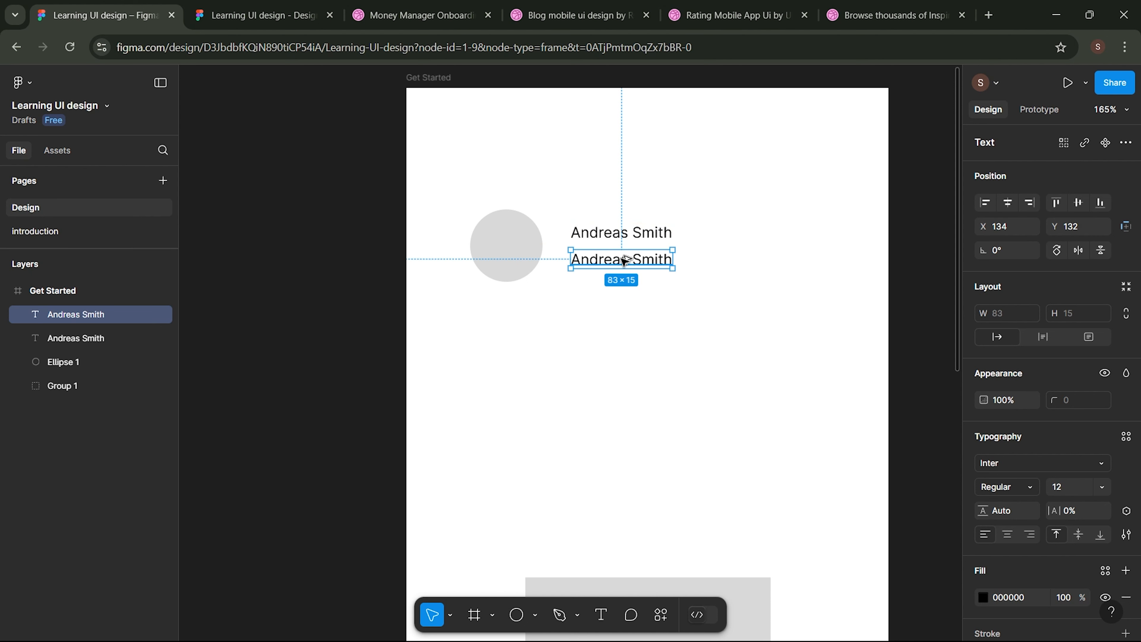
{"action": "left_click", "coordinate": [671, 295]}
{"action": "left_click", "coordinate": [614, 259]}
{"action": "double_click", "coordinate": [614, 260]}
{"action": "type", "text": "@Andreas"}
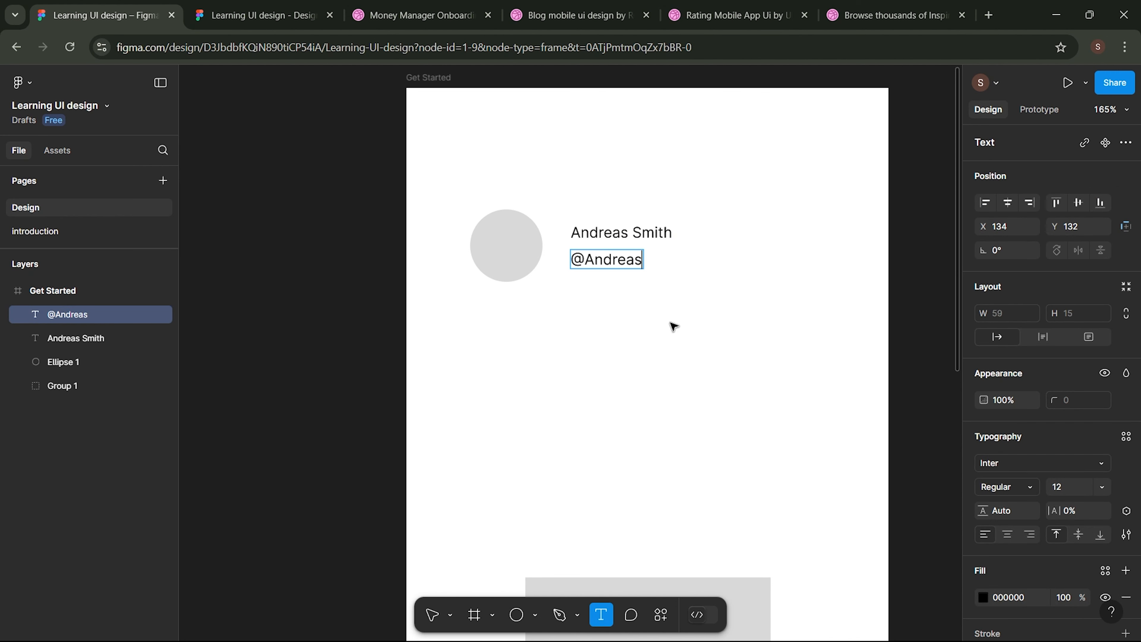
{"action": "left_click", "coordinate": [673, 327]}
- Shift the name and handle text lines slightly to the left
{"action": "left_click_drag", "start_coordinate": [456, 176], "coordinate": [670, 315]}
{"action": "left_click", "coordinate": [590, 214]}
{"action": "left_click", "coordinate": [602, 232]}
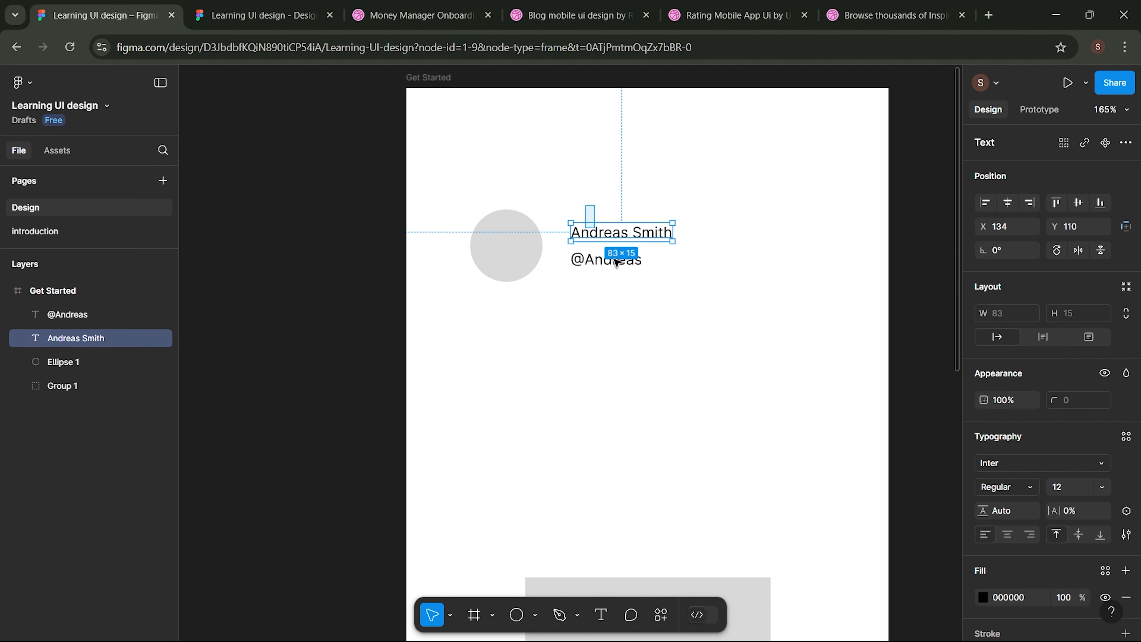
{"action": "left_click", "coordinate": [617, 263], "text": "shift"}
{"action": "left_click_drag", "start_coordinate": [612, 242], "coordinate": [614, 243]}
- Group the avatar circle, name and handle into Group 2 (160 × 59)
{"action": "left_click_drag", "start_coordinate": [460, 183], "coordinate": [634, 296]}
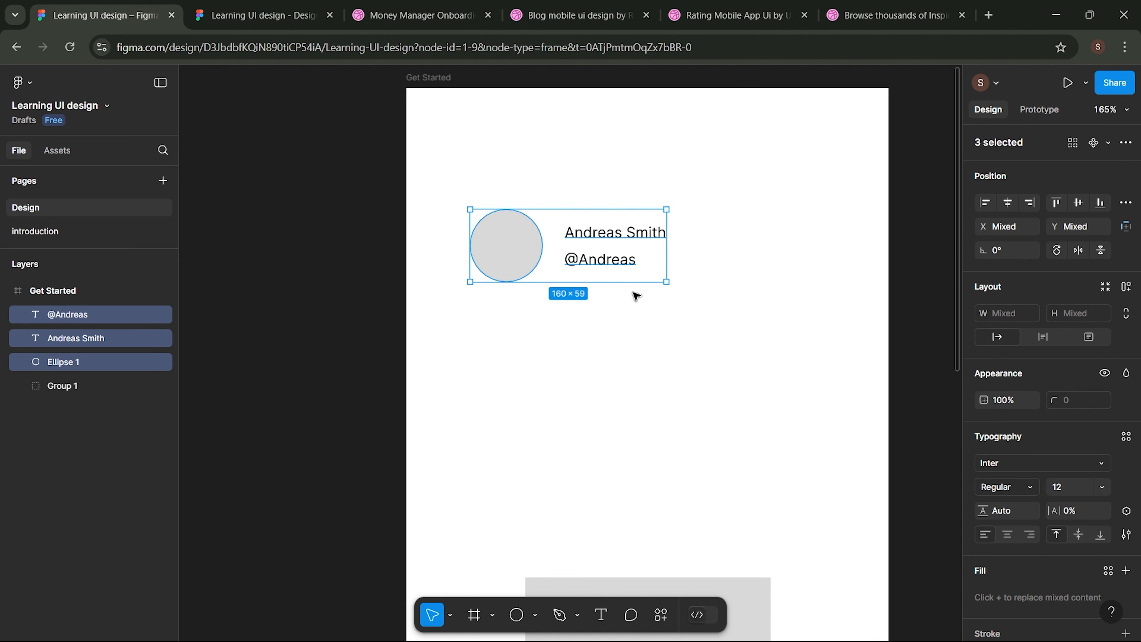
{"action": "right_click", "coordinate": [515, 248]}
{"action": "left_click", "coordinate": [572, 307]}
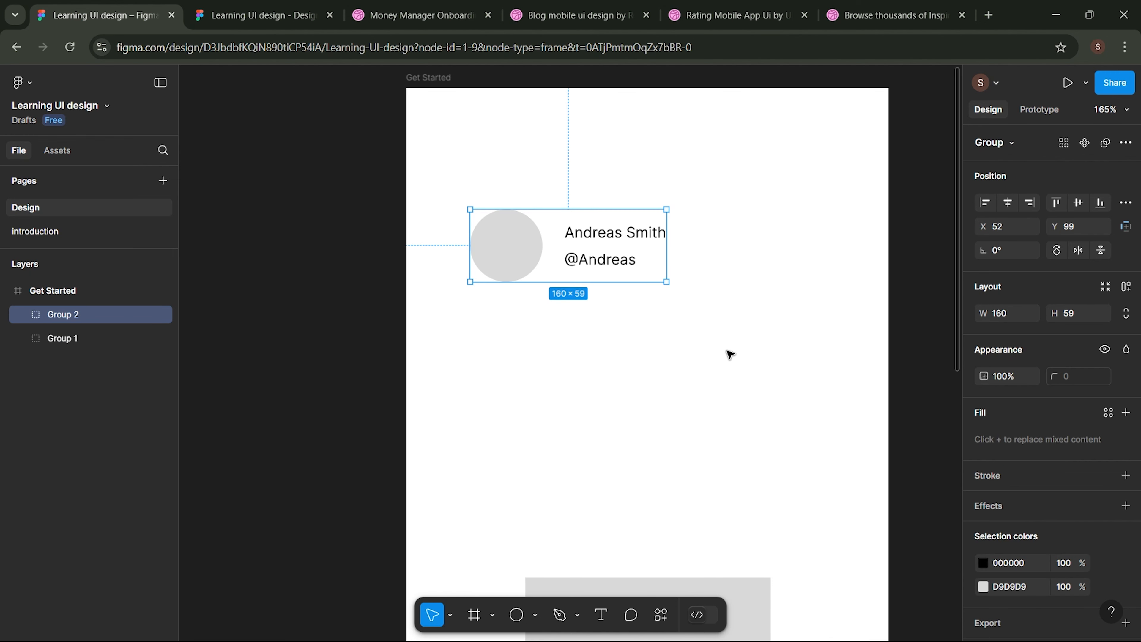
{"action": "left_click", "coordinate": [730, 354]}
{"action": "scroll", "coordinate": [764, 364], "scroll_direction": "down", "scroll_amount": 3}
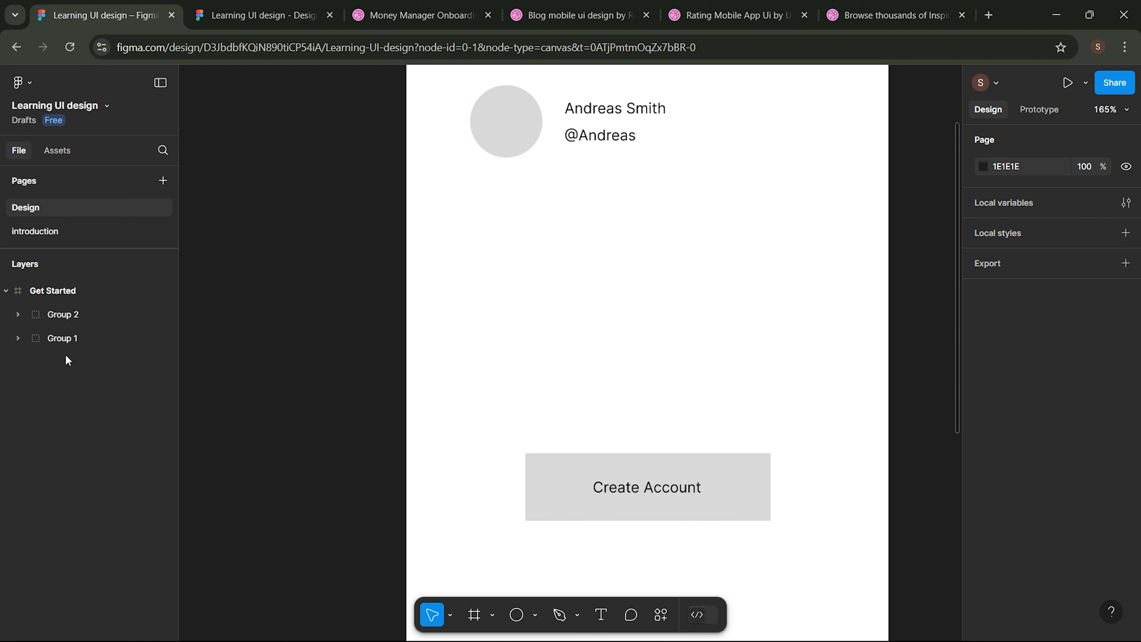
- Rename Group 1 to Btn_CTA and Group 2 to Profile in the Layers panel
{"action": "left_click", "coordinate": [70, 336]}
{"action": "double_click", "coordinate": [70, 337]}
{"action": "type", "text": "Btn"}
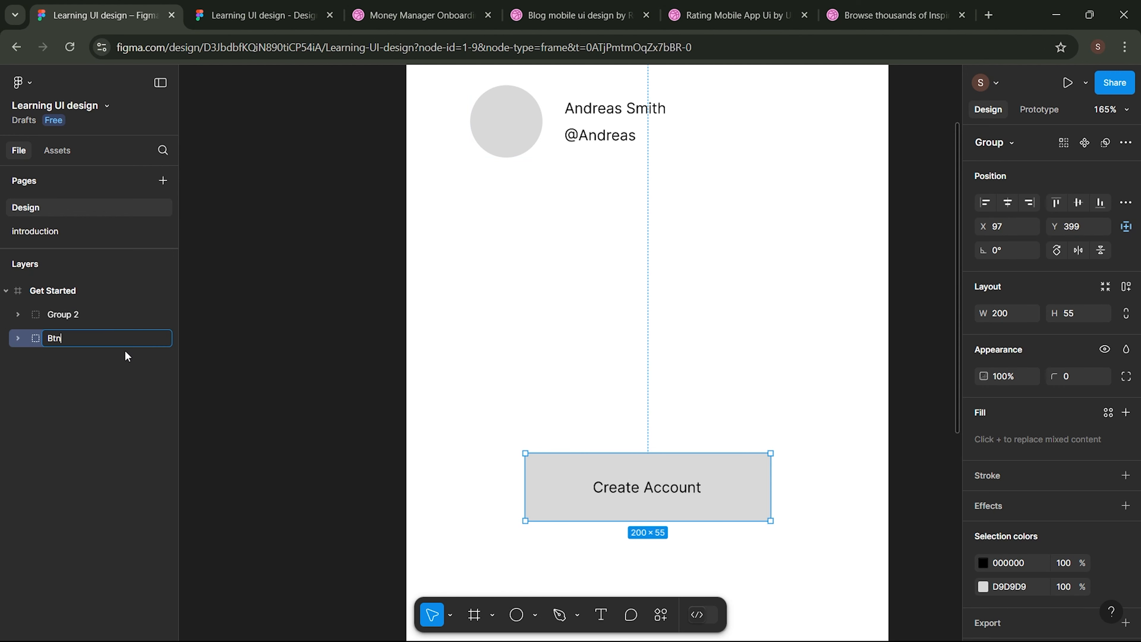
{"action": "key", "text": "Return"}
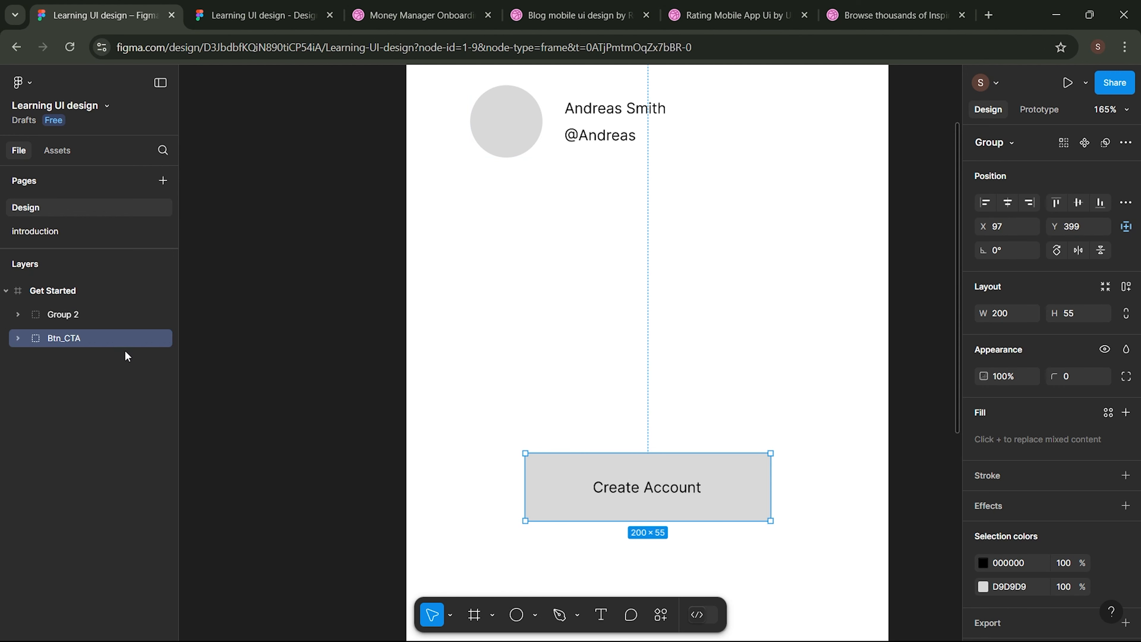
{"action": "left_click", "coordinate": [87, 315]}
{"action": "double_click", "coordinate": [87, 313]}
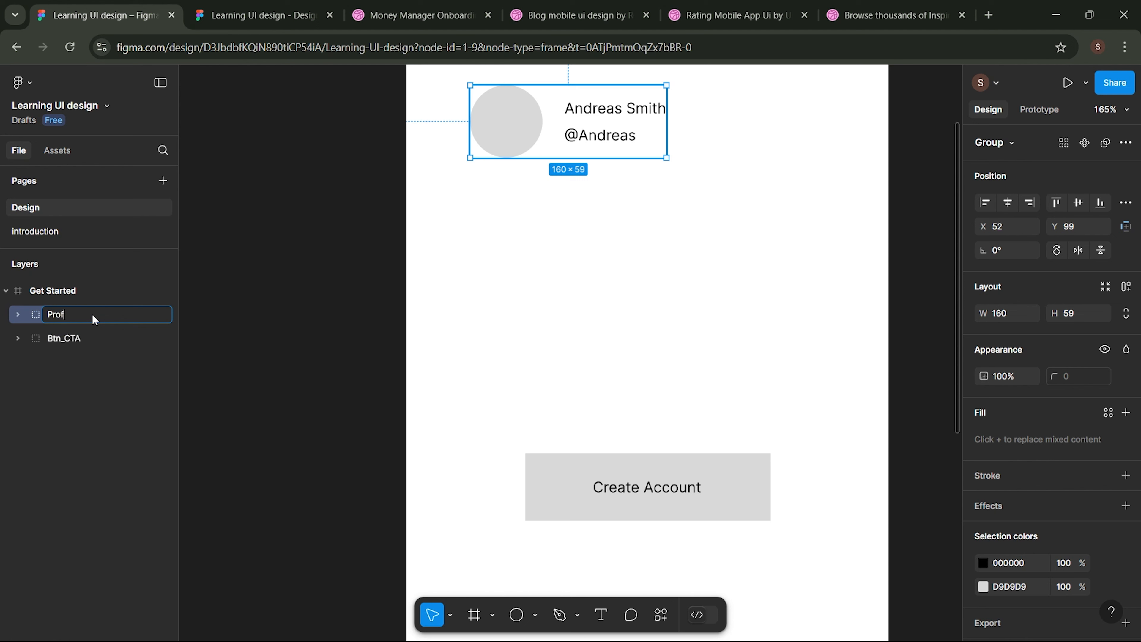
{"action": "key", "text": "Return"}
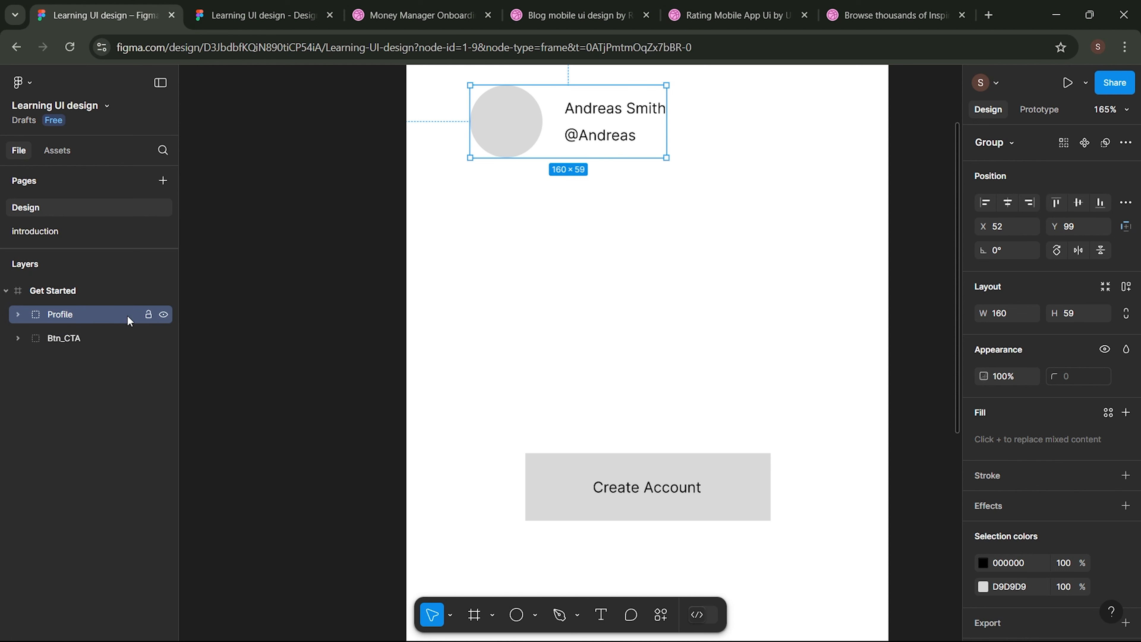
- Move the Profile group up to the frame's top-left corner
{"action": "scroll", "coordinate": [565, 371], "scroll_direction": "up", "scroll_amount": 1}
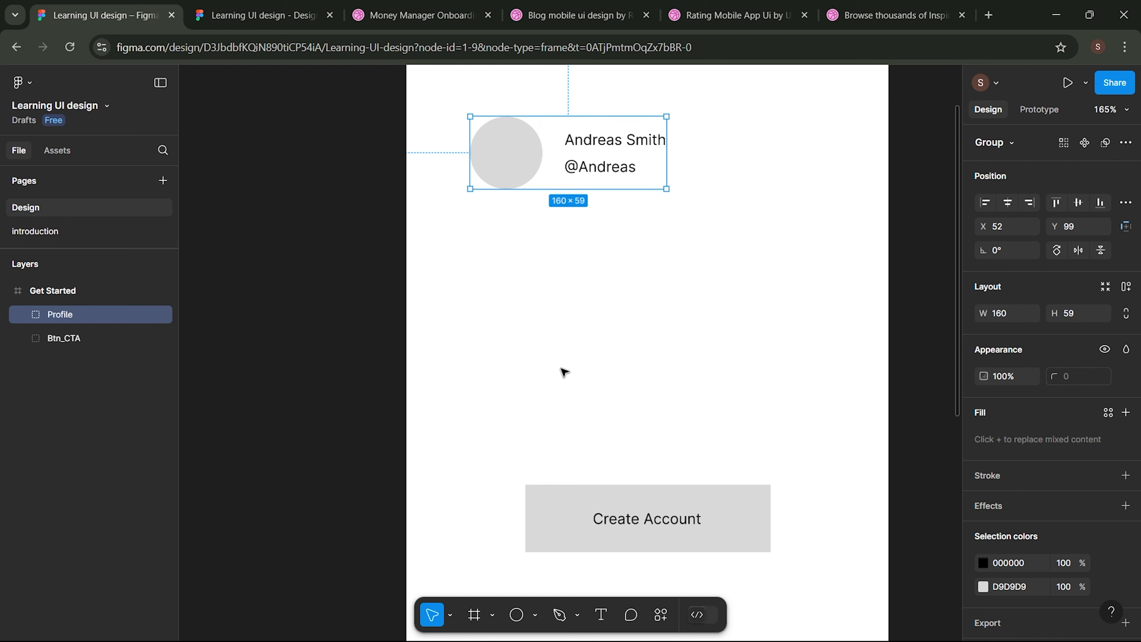
{"action": "scroll", "coordinate": [565, 372], "scroll_direction": "down", "scroll_amount": 2}
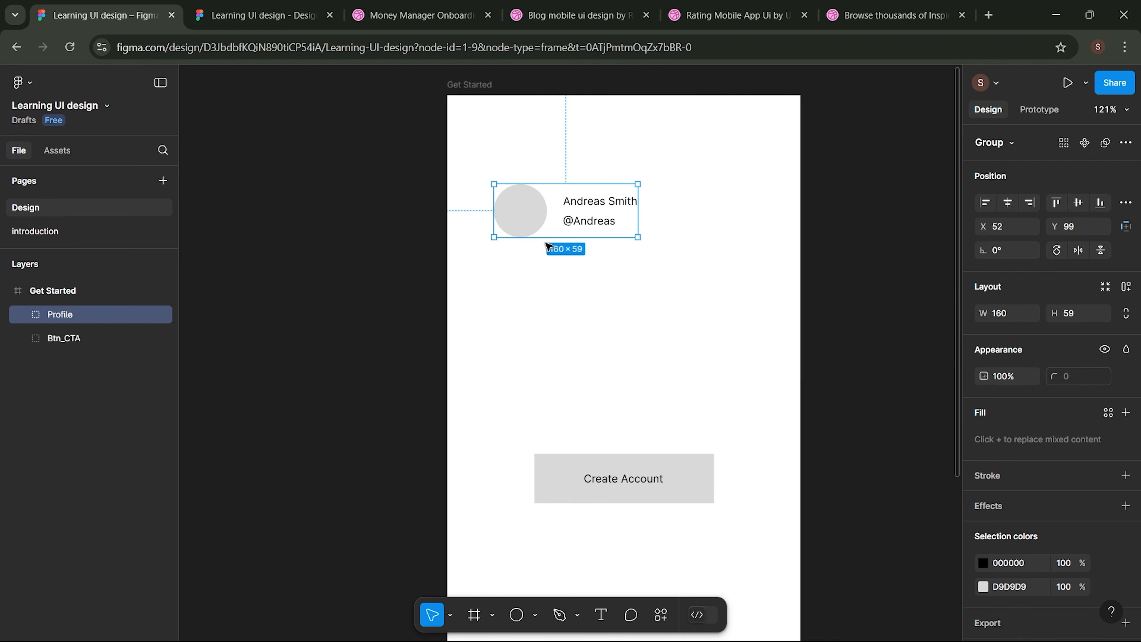
{"action": "left_click_drag", "start_coordinate": [535, 208], "coordinate": [524, 164]}
- Check the prototype, then lower the Profile header to X 29, Y 64, clear of the notch
{"action": "left_click", "coordinate": [278, 13]}
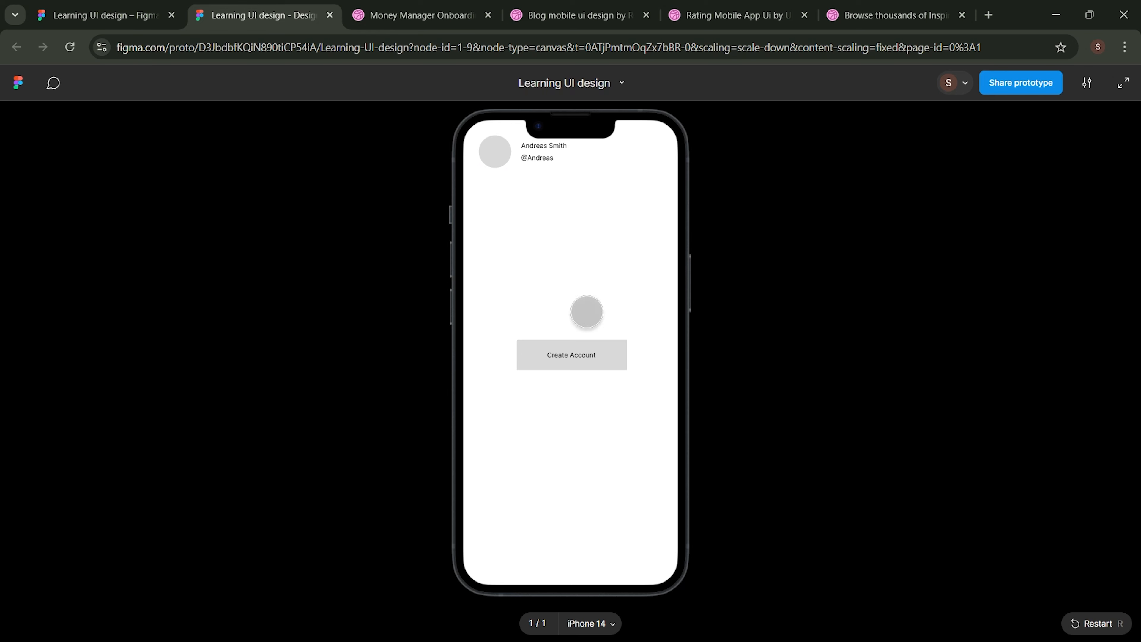
{"action": "left_click", "coordinate": [154, 17]}
{"action": "left_click_drag", "start_coordinate": [518, 141], "coordinate": [519, 173]}
{"action": "left_click", "coordinate": [260, 15]}
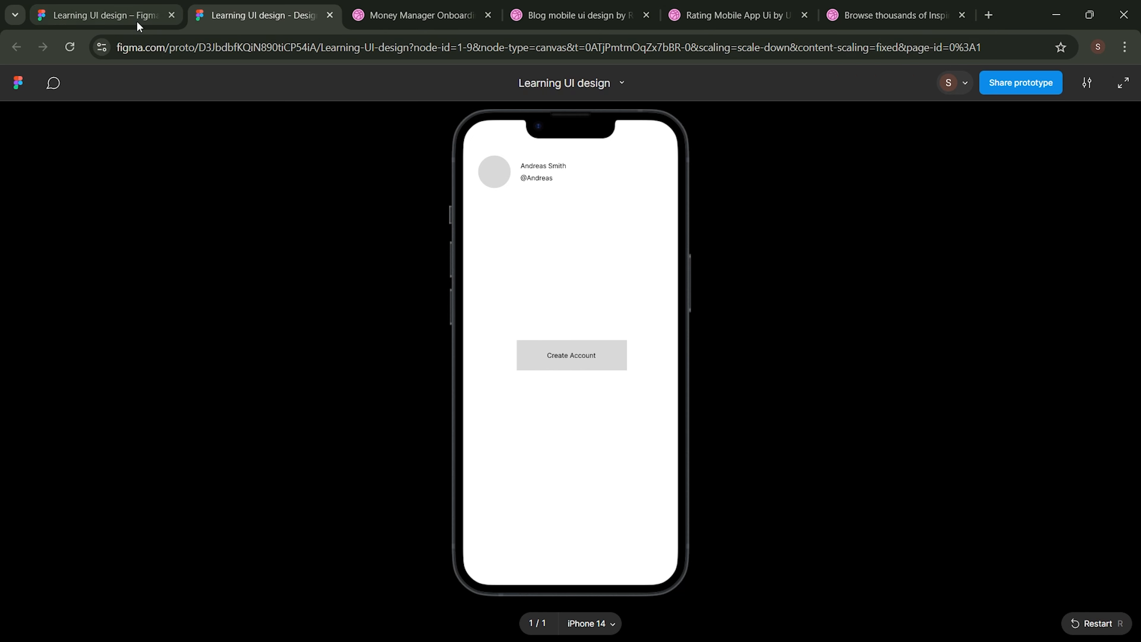
{"action": "left_click", "coordinate": [99, 15]}
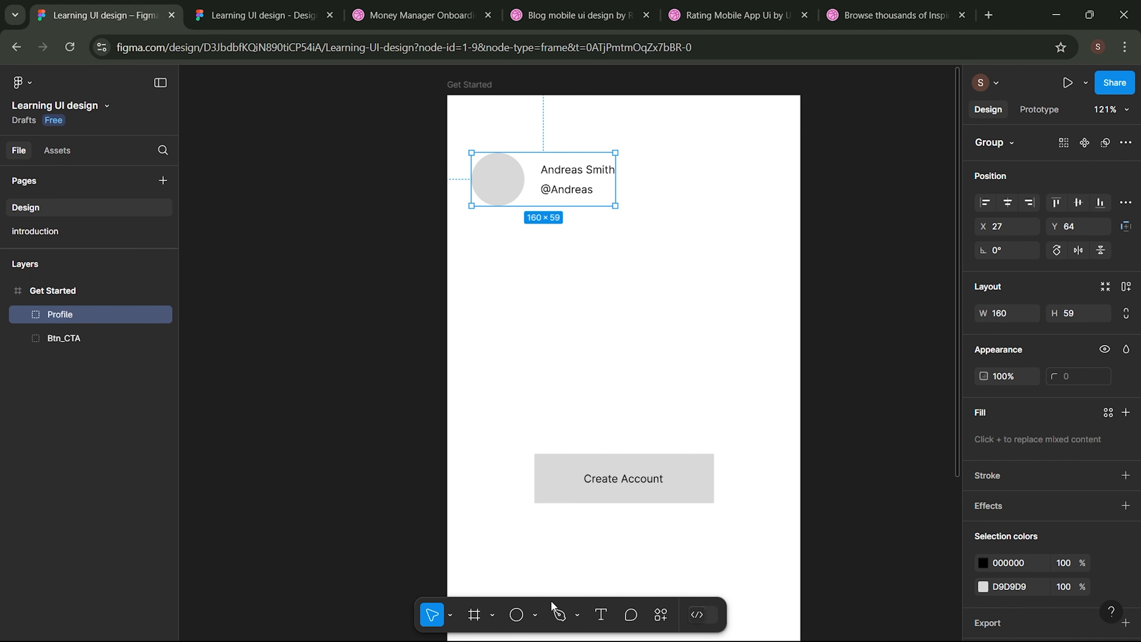
- Place a 100×100 five-point star below the Profile header and check the Dribbble rating reference
{"action": "left_click", "coordinate": [539, 616]}
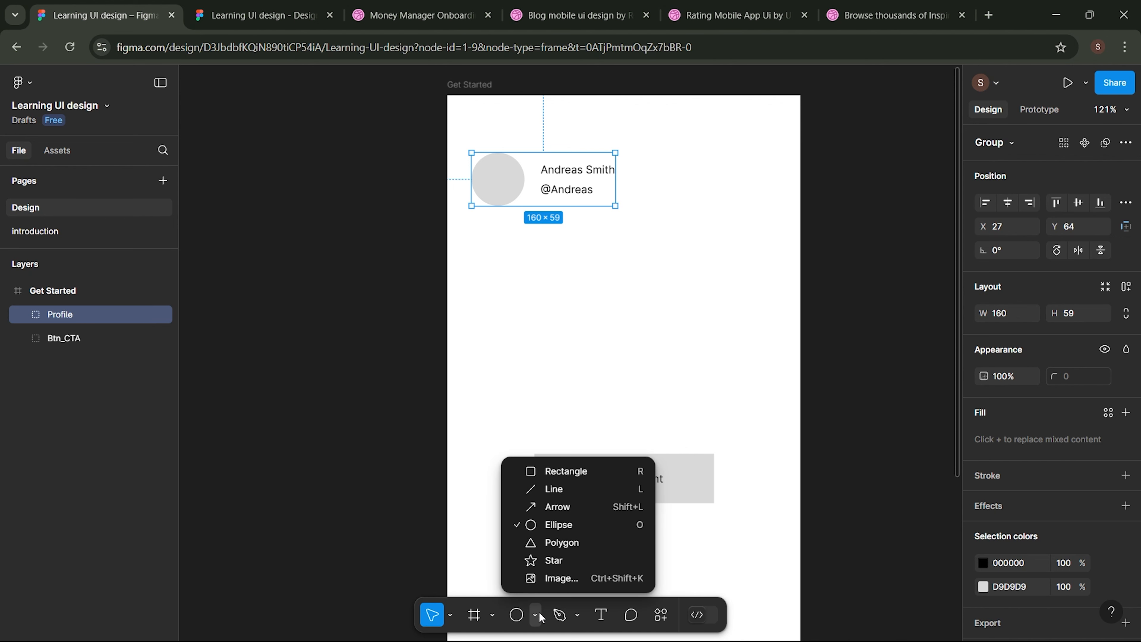
{"action": "left_click", "coordinate": [560, 567]}
{"action": "left_click", "coordinate": [507, 296]}
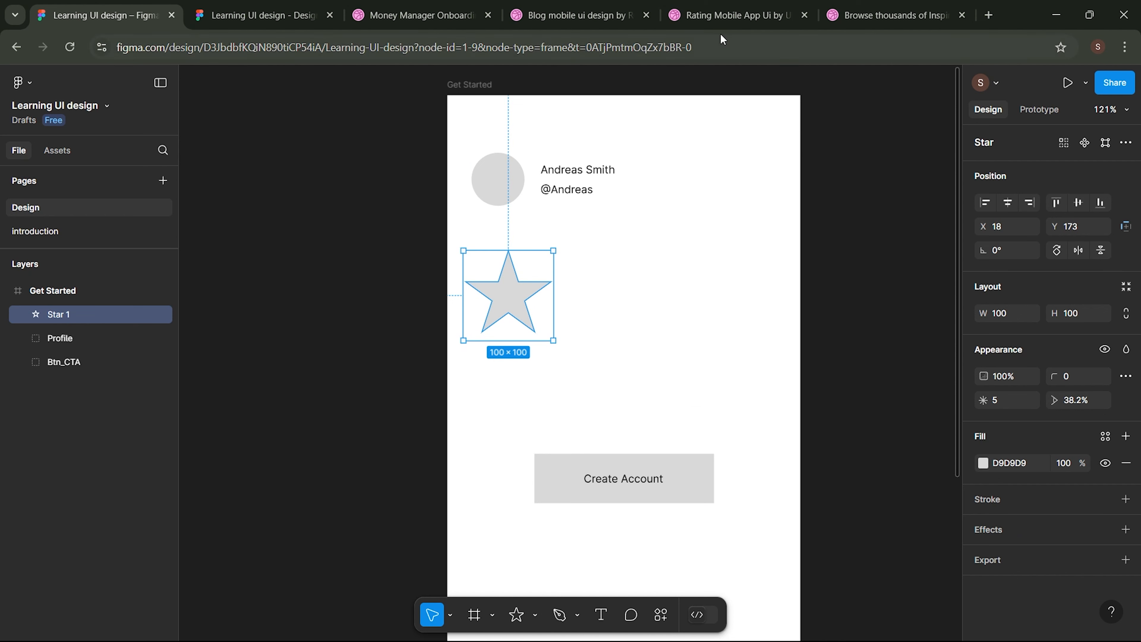
{"action": "left_click", "coordinate": [737, 18]}
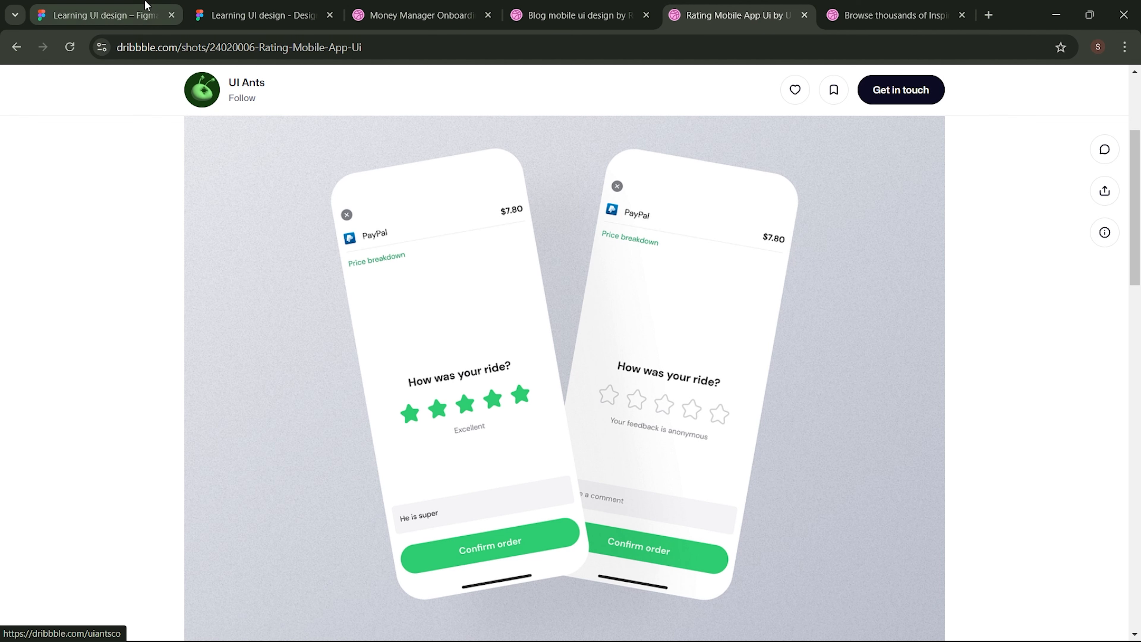
{"action": "left_click", "coordinate": [103, 16]}
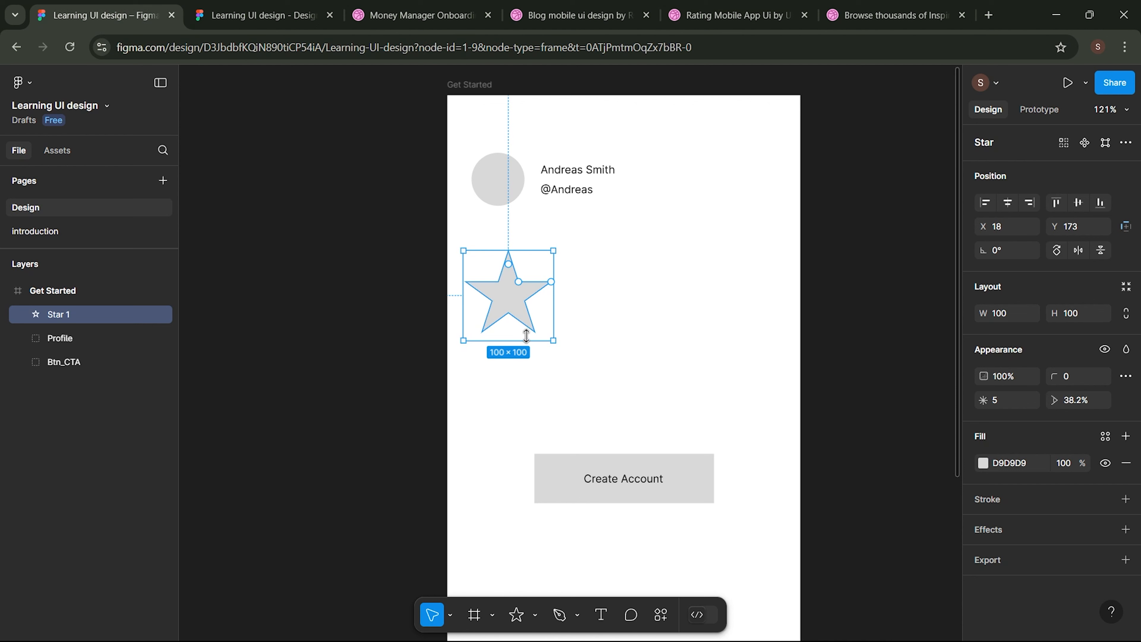
- Resize the star to 39×39 and duplicate it into a row of five stars
{"action": "left_click_drag", "start_coordinate": [555, 253], "coordinate": [498, 305]}
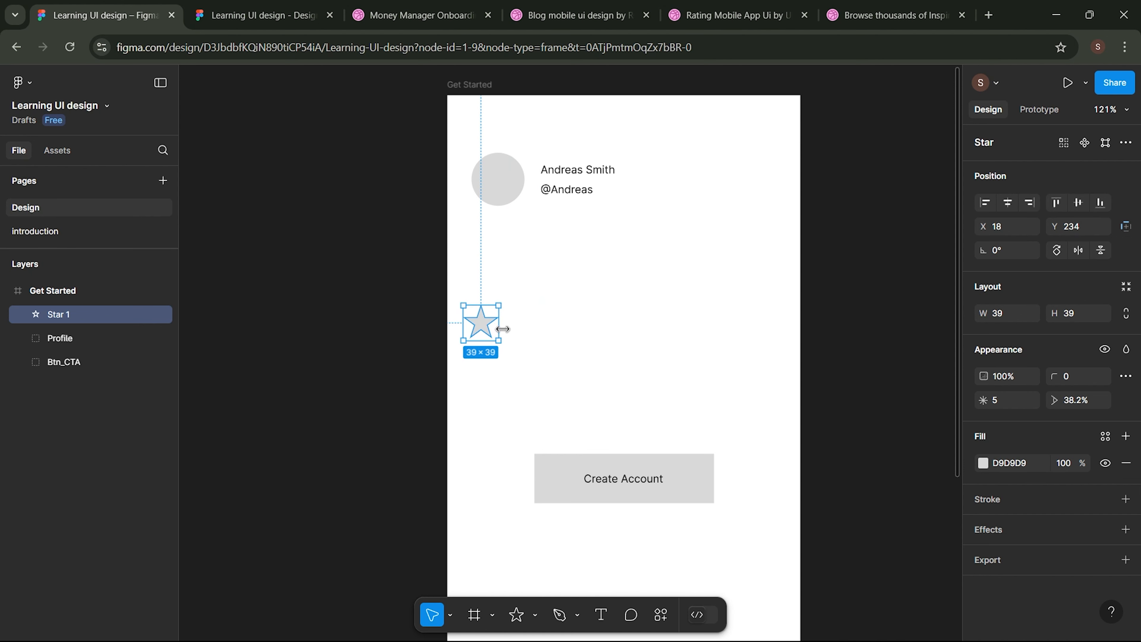
{"action": "scroll", "coordinate": [451, 343], "scroll_direction": "up", "scroll_amount": 3}
{"action": "scroll", "coordinate": [552, 341], "scroll_direction": "up", "scroll_amount": 2}
{"action": "scroll", "coordinate": [551, 340], "scroll_direction": "right", "scroll_amount": 2}
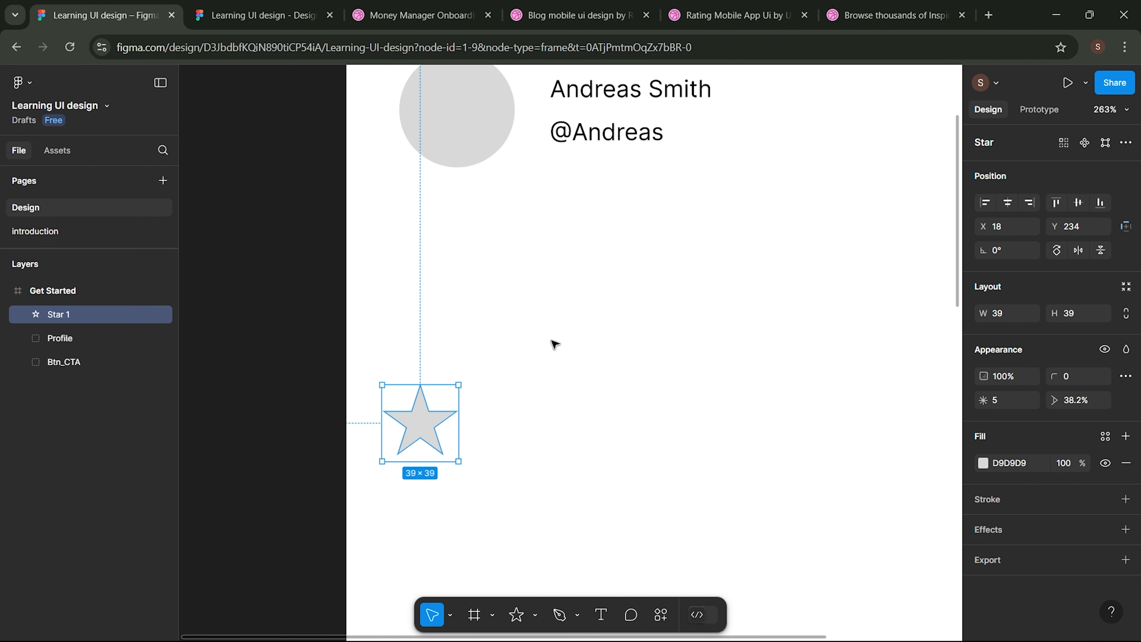
{"action": "scroll", "coordinate": [555, 344], "scroll_direction": "down", "scroll_amount": 3}
{"action": "left_click_drag", "start_coordinate": [426, 333], "coordinate": [819, 341]}
{"action": "key", "text": "ctrl+d"}
{"action": "left_click", "coordinate": [785, 442]}
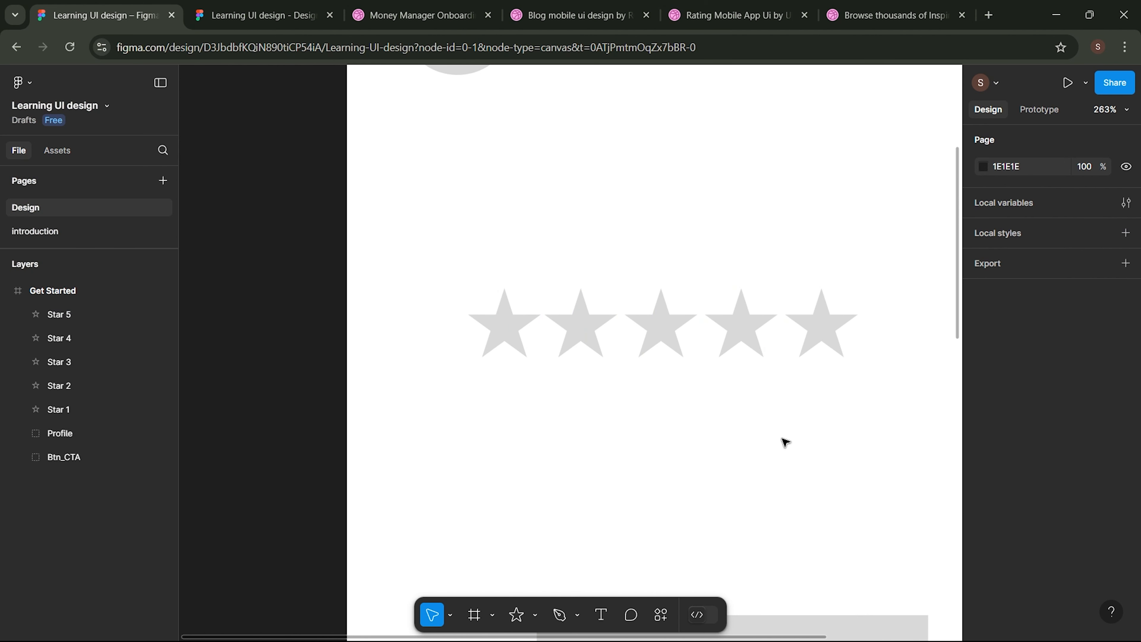
- Group the five stars (201 × 39) and centre the row above the Create Account button
{"action": "left_click_drag", "start_coordinate": [827, 422], "coordinate": [507, 315]}
{"action": "right_click", "coordinate": [507, 313]}
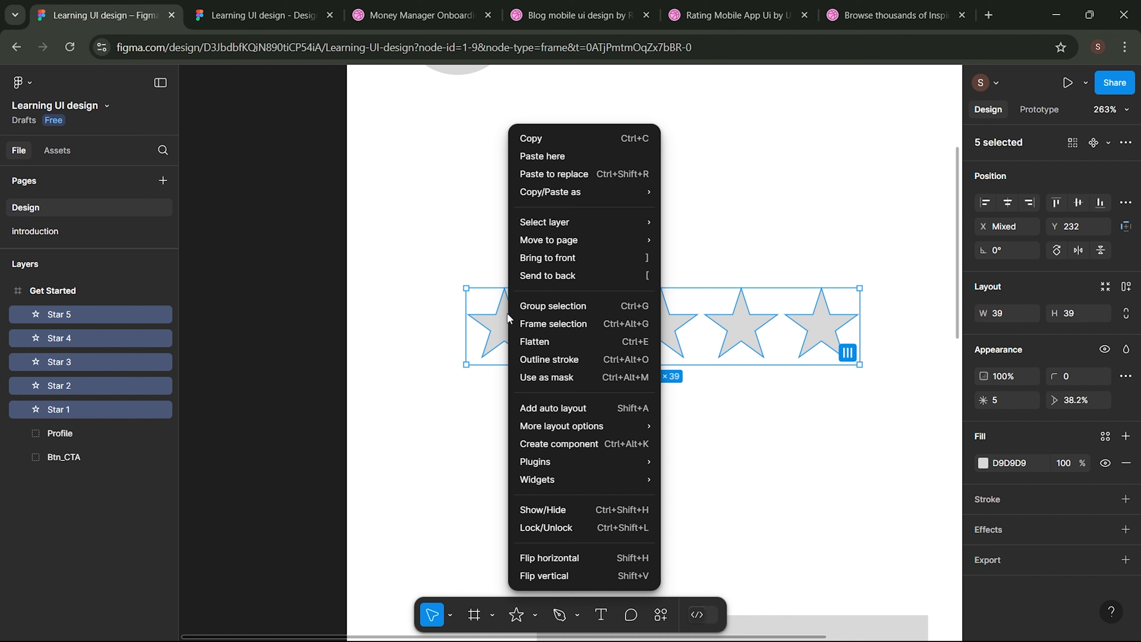
{"action": "left_click", "coordinate": [557, 313]}
{"action": "scroll", "coordinate": [680, 455], "scroll_direction": "down", "scroll_amount": 5}
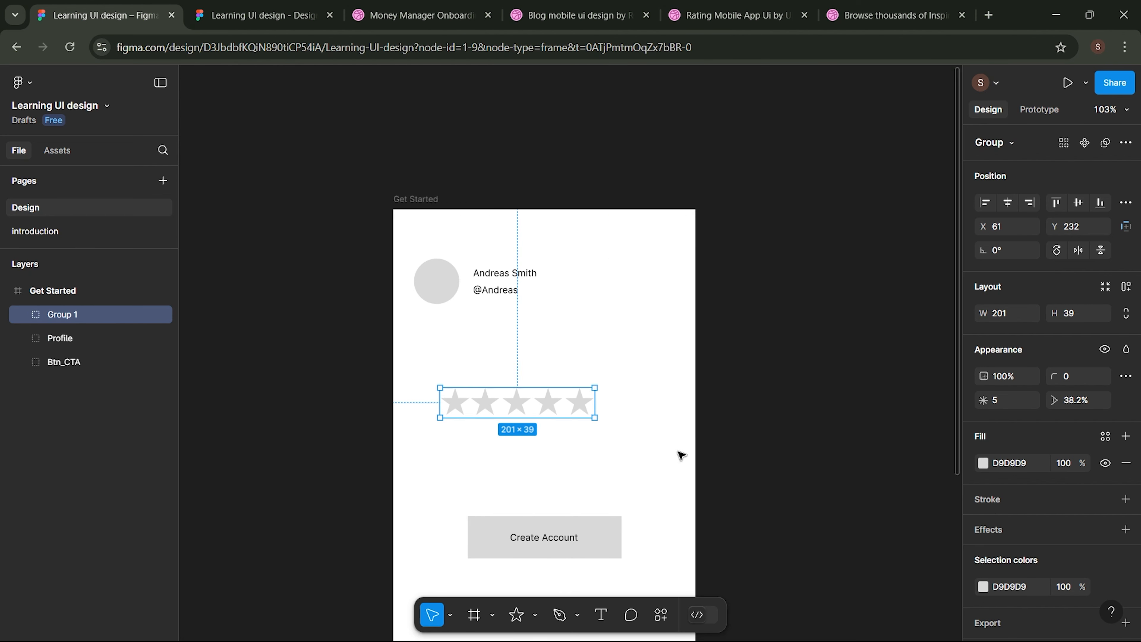
{"action": "scroll", "coordinate": [512, 417], "scroll_direction": "up", "scroll_amount": 2}
{"action": "left_click_drag", "start_coordinate": [552, 287], "coordinate": [589, 375]}
- Add a text line inviting a rating of the profile person, placed just above the five stars
{"action": "left_click", "coordinate": [658, 330]}
{"action": "scroll", "coordinate": [545, 408], "scroll_direction": "up", "scroll_amount": 3}
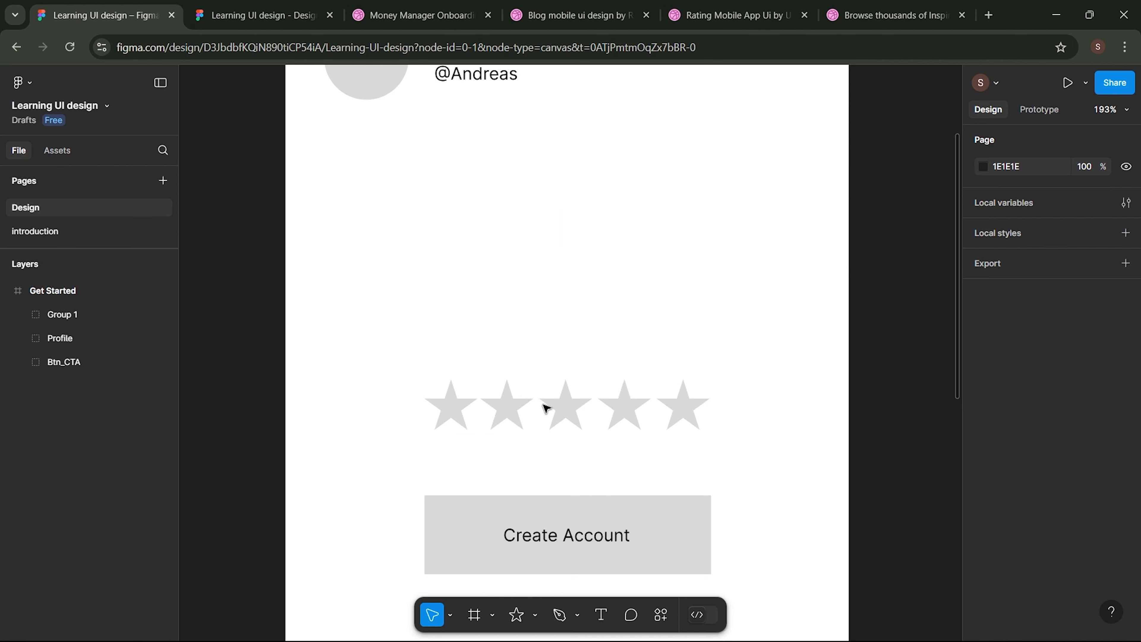
{"action": "scroll", "coordinate": [536, 355], "scroll_direction": "up", "scroll_amount": 1}
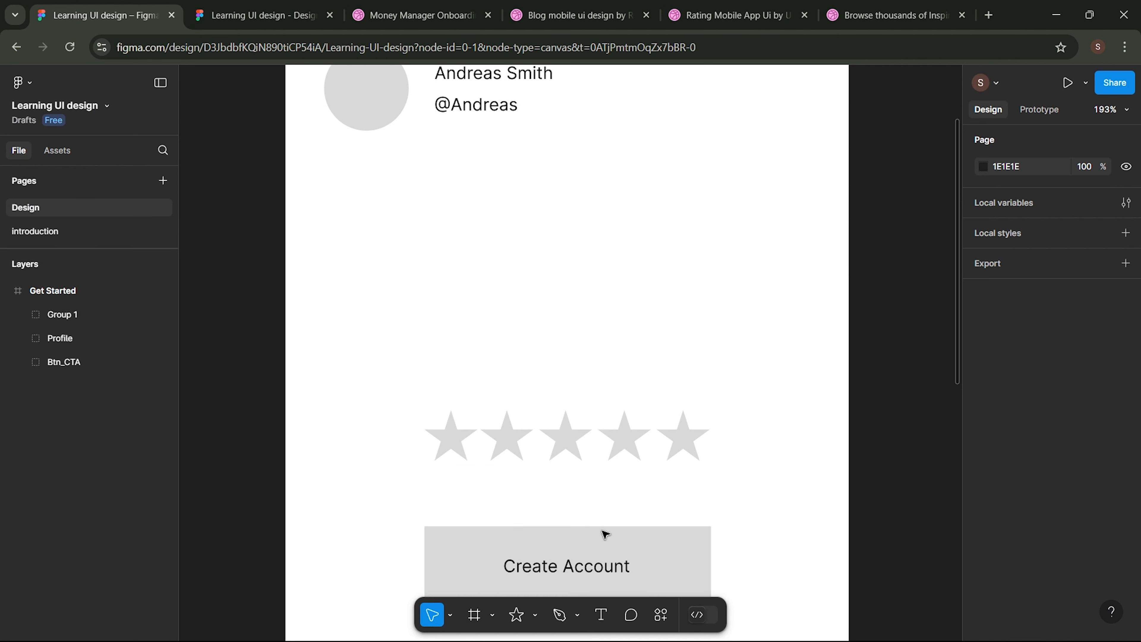
{"action": "left_click", "coordinate": [600, 616]}
{"action": "left_click", "coordinate": [518, 337]}
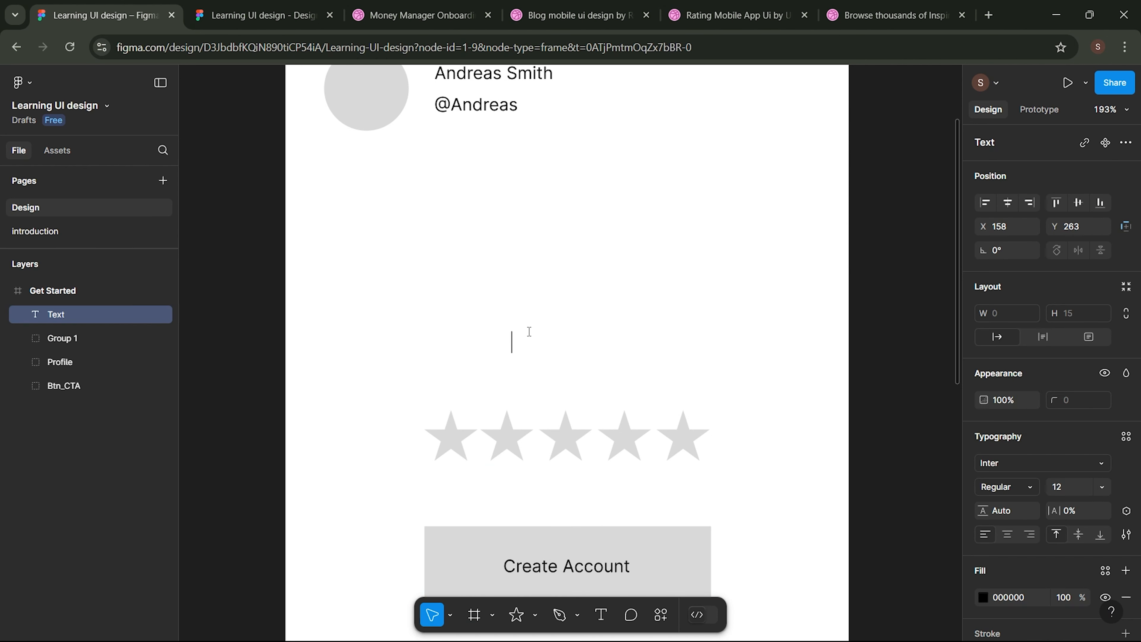
{"action": "type", "text": "Give"}
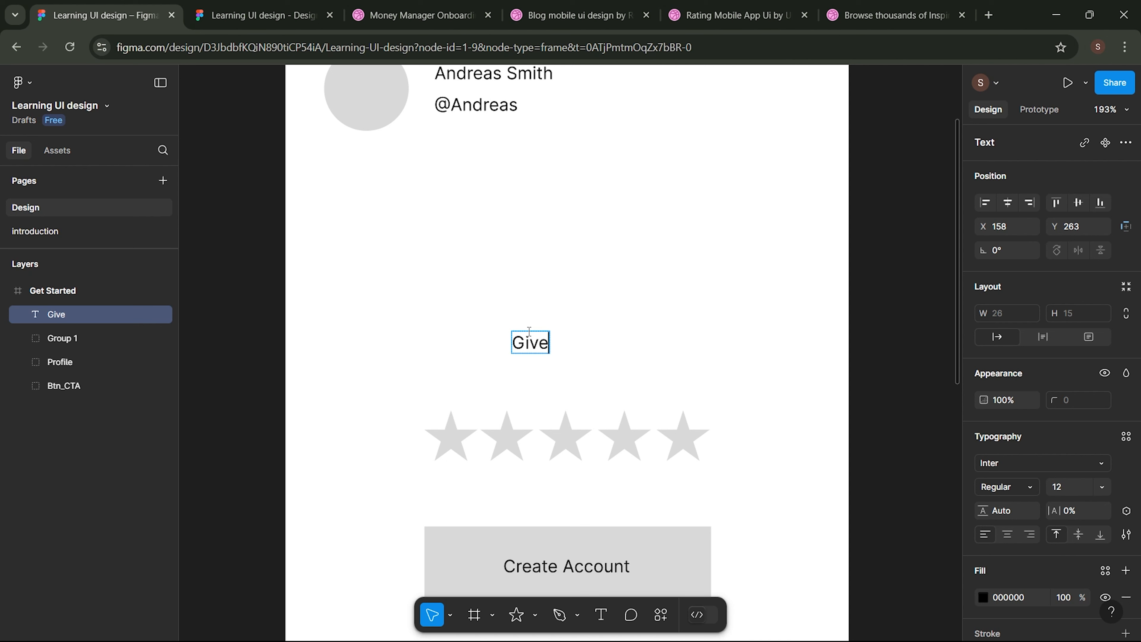
{"action": "type", "text": " Andreas ra"}
{"action": "type", "text": "ting"}
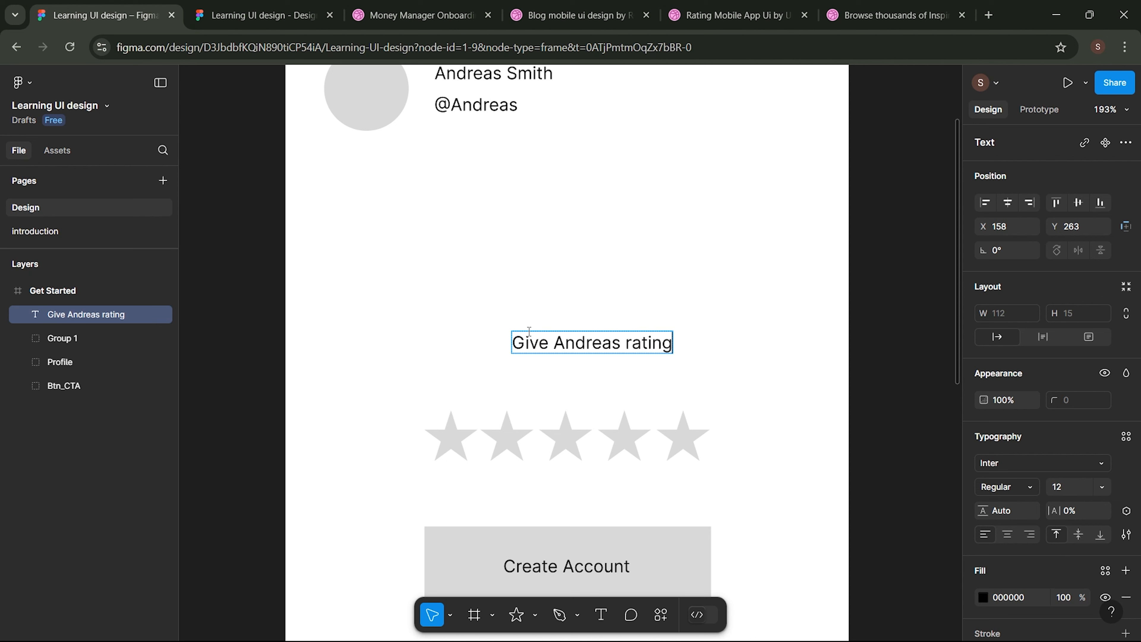
{"action": "key", "text": "Escape"}
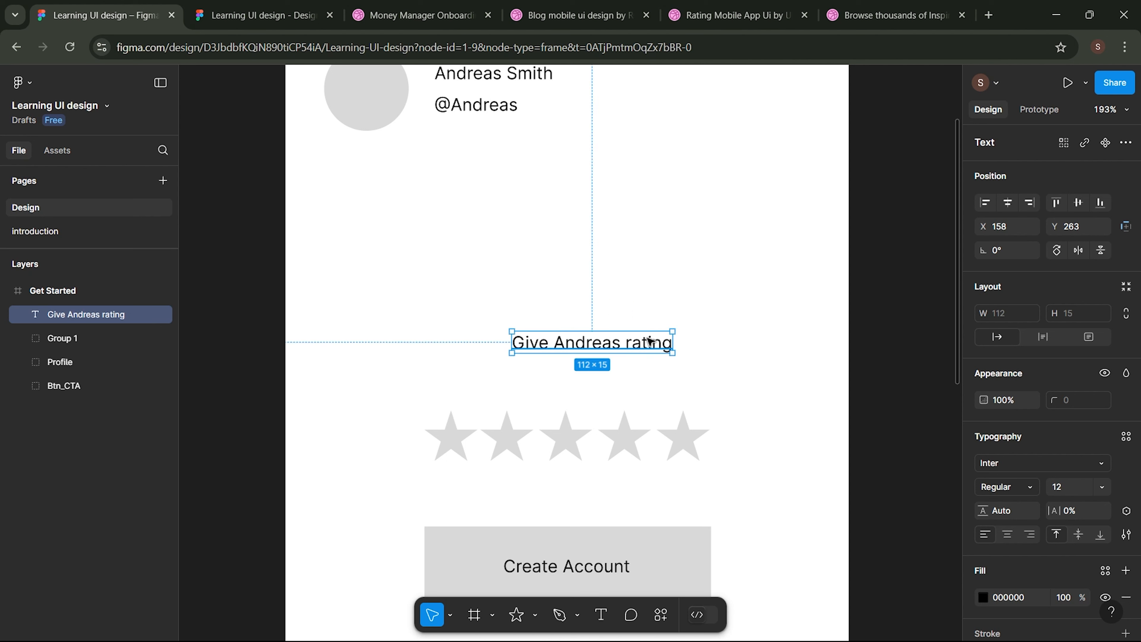
{"action": "left_click_drag", "start_coordinate": [631, 347], "coordinate": [605, 382]}
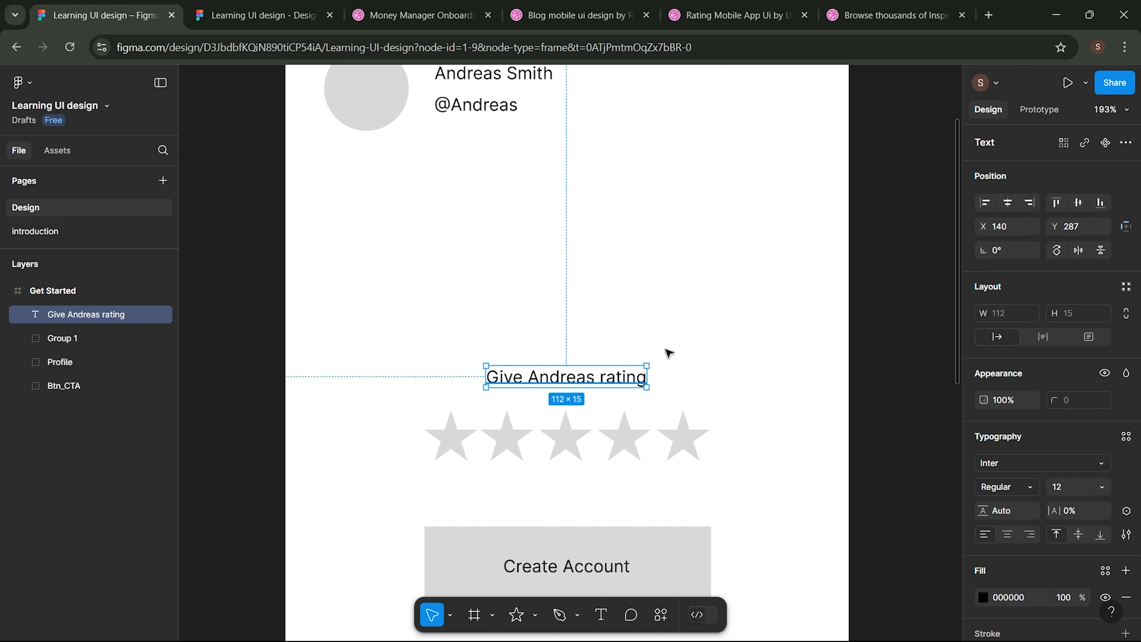
{"action": "left_click", "coordinate": [711, 368]}
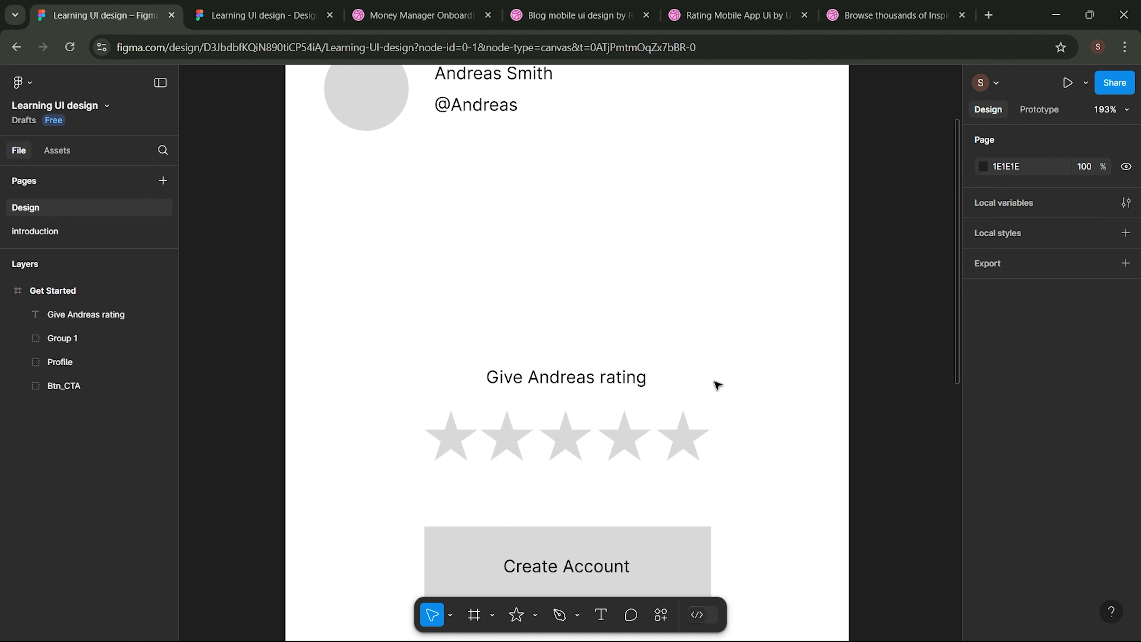
- Replace the Create Account label with 'Rate now' and re-centre it in the grey button
{"action": "scroll", "coordinate": [717, 385], "scroll_direction": "up", "scroll_amount": 3}
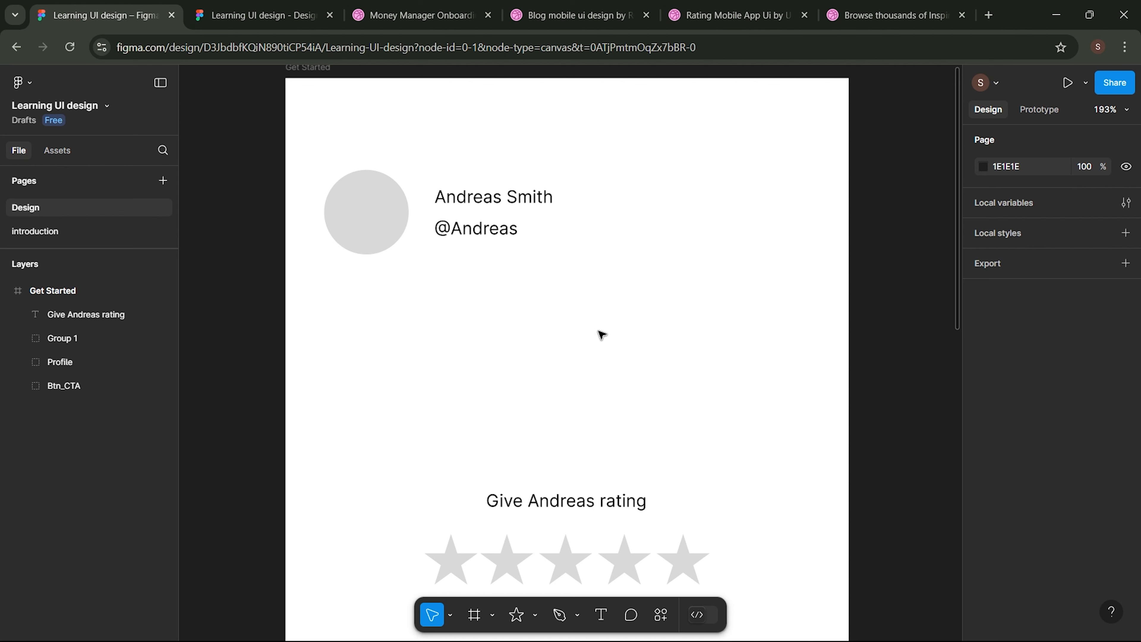
{"action": "scroll", "coordinate": [601, 339], "scroll_direction": "down", "scroll_amount": 2}
{"action": "scroll", "coordinate": [599, 432], "scroll_direction": "down", "scroll_amount": 3}
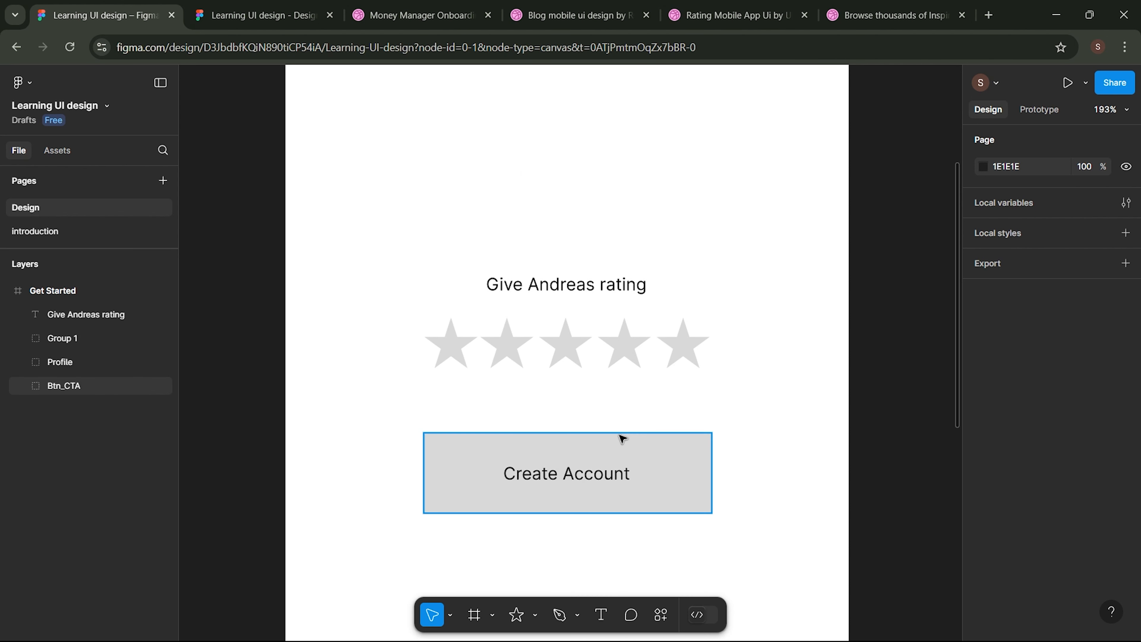
{"action": "double_click", "coordinate": [587, 478]}
{"action": "type", "text": "Rate now"}
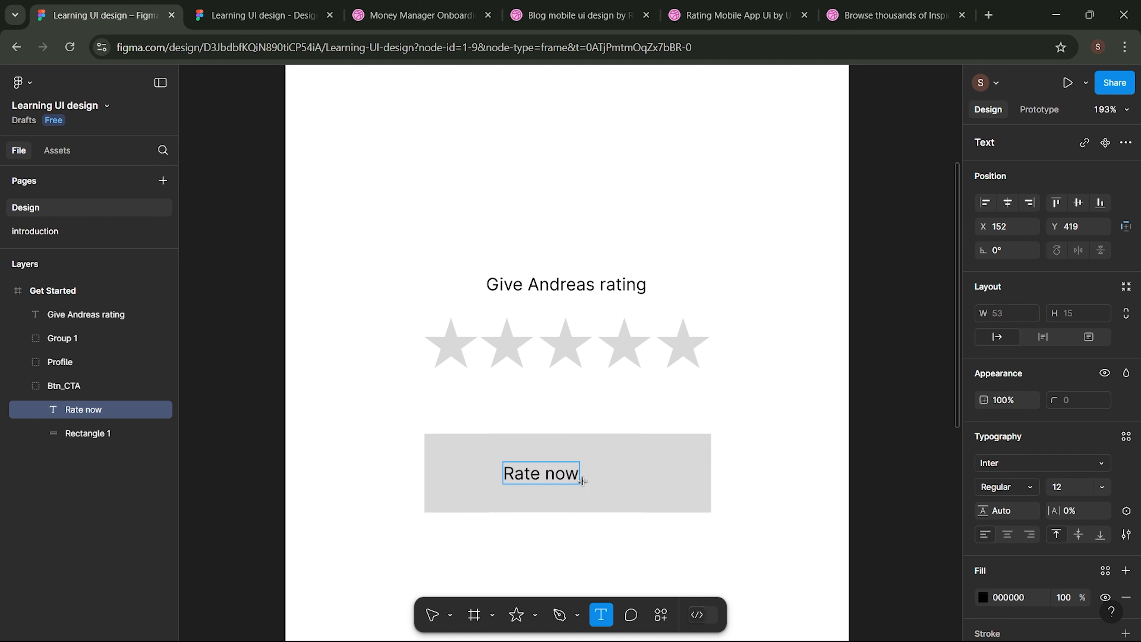
{"action": "left_click", "coordinate": [792, 443]}
{"action": "left_click_drag", "start_coordinate": [549, 479], "coordinate": [580, 491]}
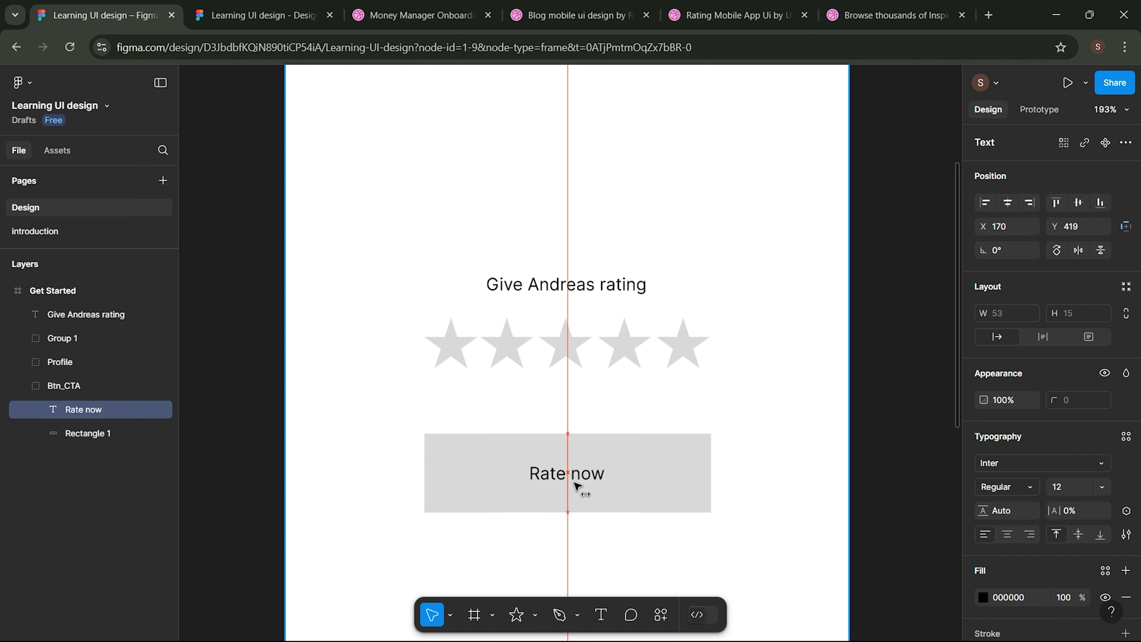
{"action": "left_click", "coordinate": [619, 561]}
{"action": "scroll", "coordinate": [623, 560], "scroll_direction": "up", "scroll_amount": 2}
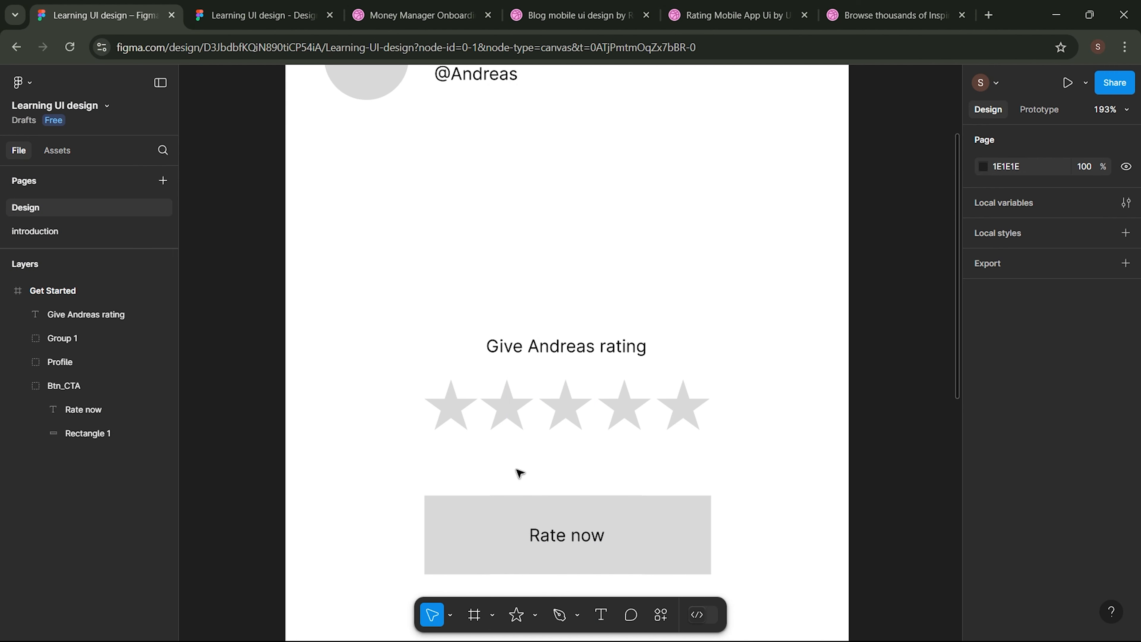
{"action": "scroll", "coordinate": [519, 472], "scroll_direction": "down", "scroll_amount": 3}
{"action": "left_click", "coordinate": [366, 123]}
- Change the frame's title from Get Started to 'Rating' using its canvas label
{"action": "scroll", "coordinate": [364, 160], "scroll_direction": "up", "scroll_amount": 1}
{"action": "scroll", "coordinate": [363, 196], "scroll_direction": "up", "scroll_amount": 10}
{"action": "double_click", "coordinate": [359, 284]}
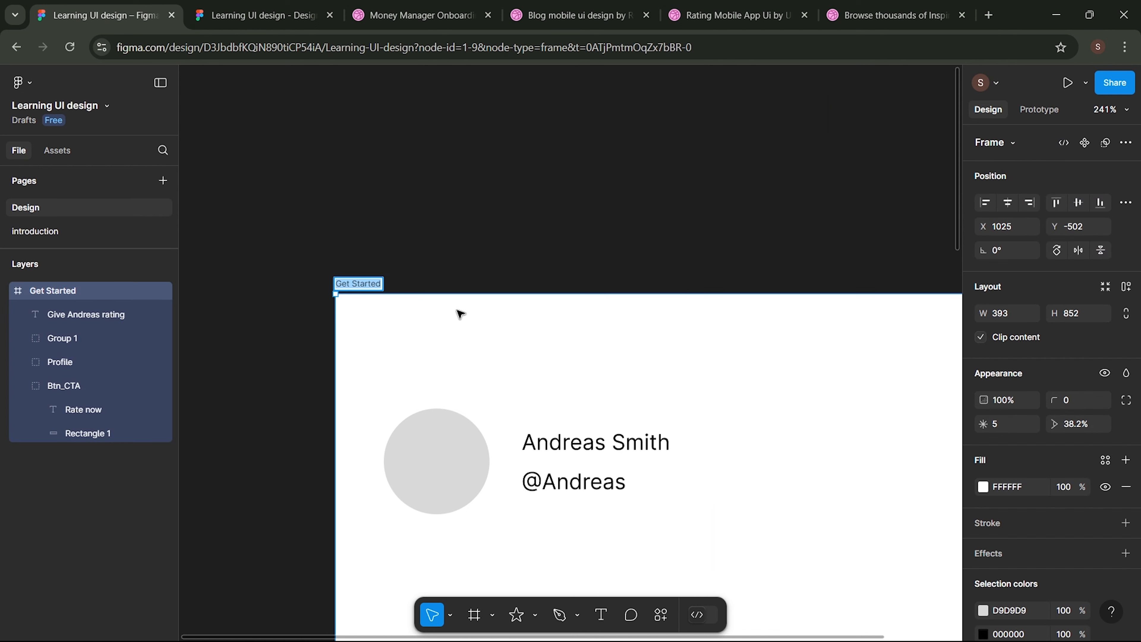
{"action": "type", "text": "Rating"}
{"action": "key", "text": "Return"}
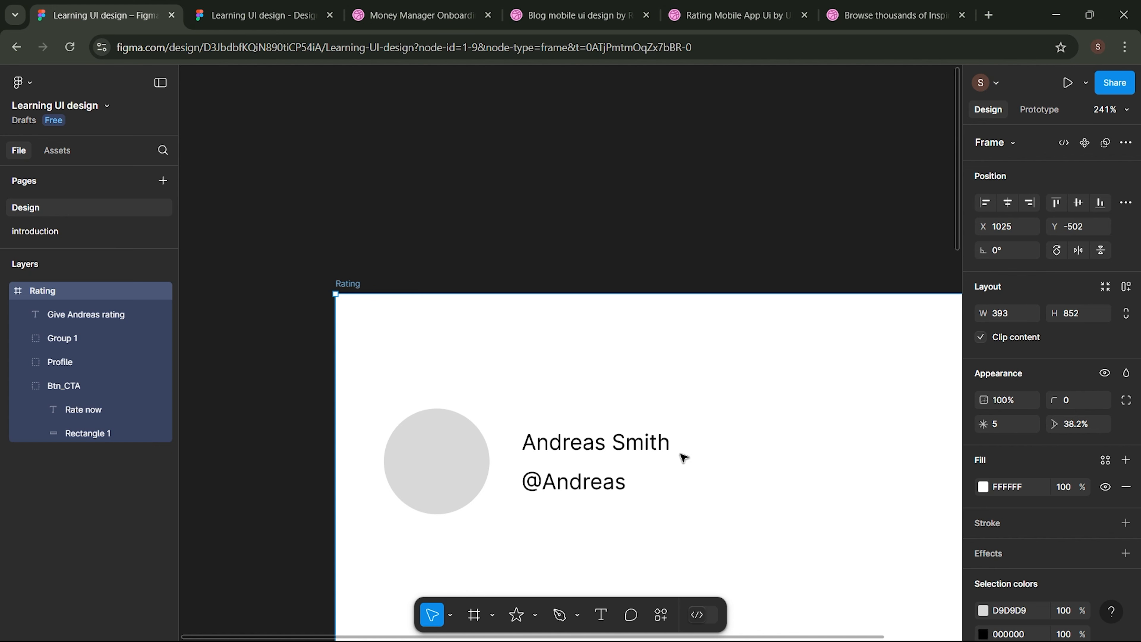
{"action": "left_click", "coordinate": [869, 9]}
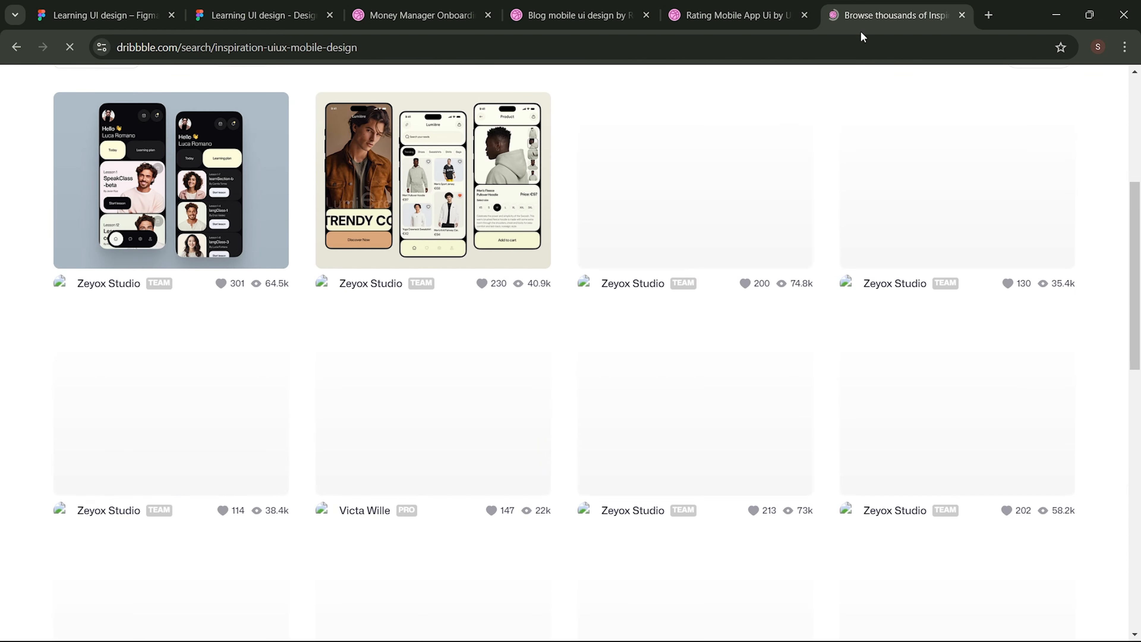
{"action": "scroll", "coordinate": [672, 289], "scroll_direction": "up", "scroll_amount": 3}
{"action": "scroll", "coordinate": [673, 289], "scroll_direction": "up", "scroll_amount": 4}
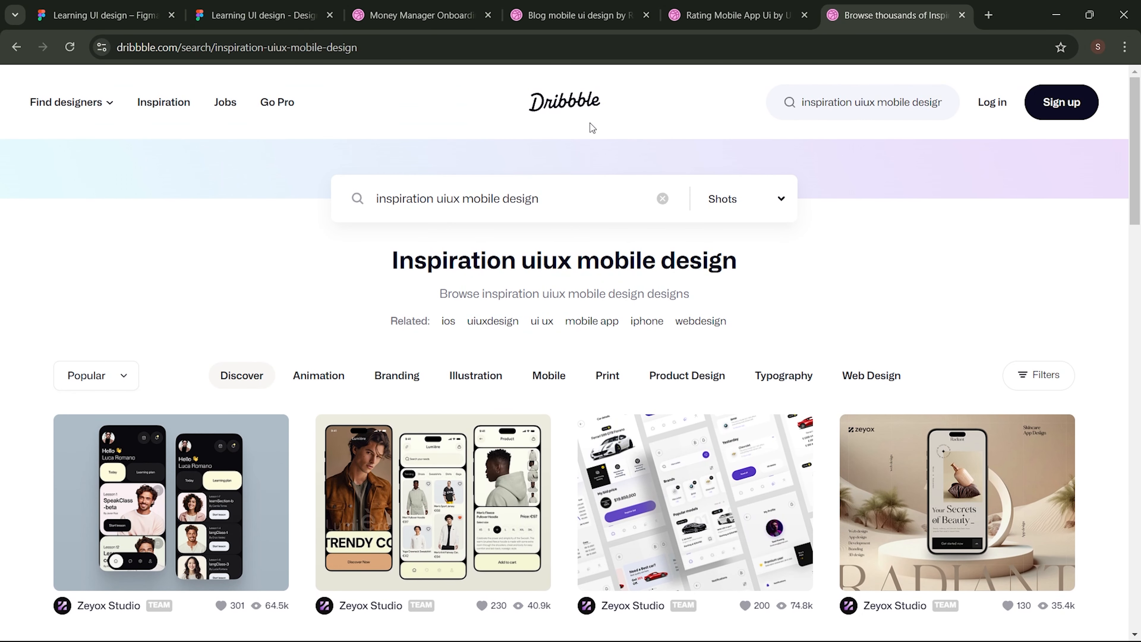
{"action": "scroll", "coordinate": [631, 289], "scroll_direction": "down", "scroll_amount": 5}
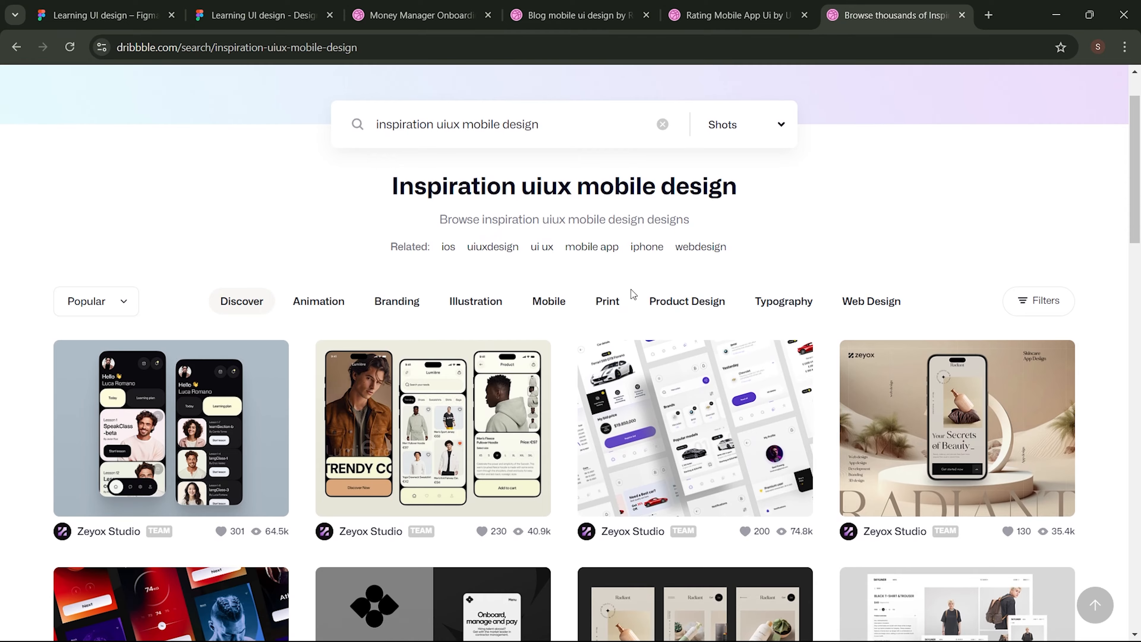
{"action": "scroll", "coordinate": [631, 293], "scroll_direction": "down", "scroll_amount": 5}
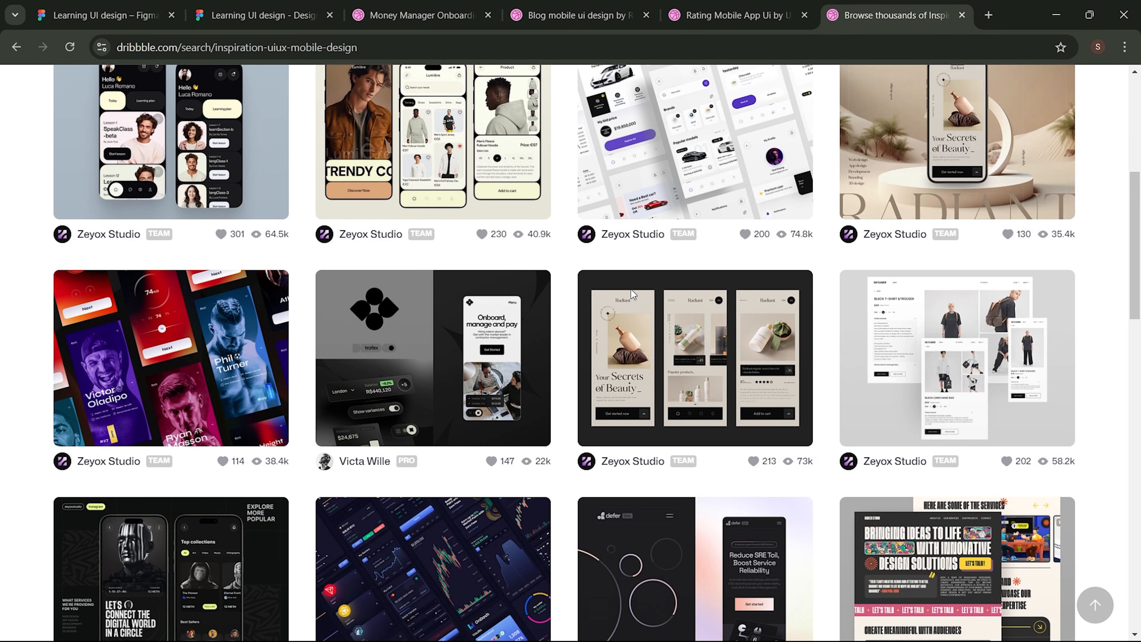
{"action": "scroll", "coordinate": [631, 293], "scroll_direction": "down", "scroll_amount": 10}
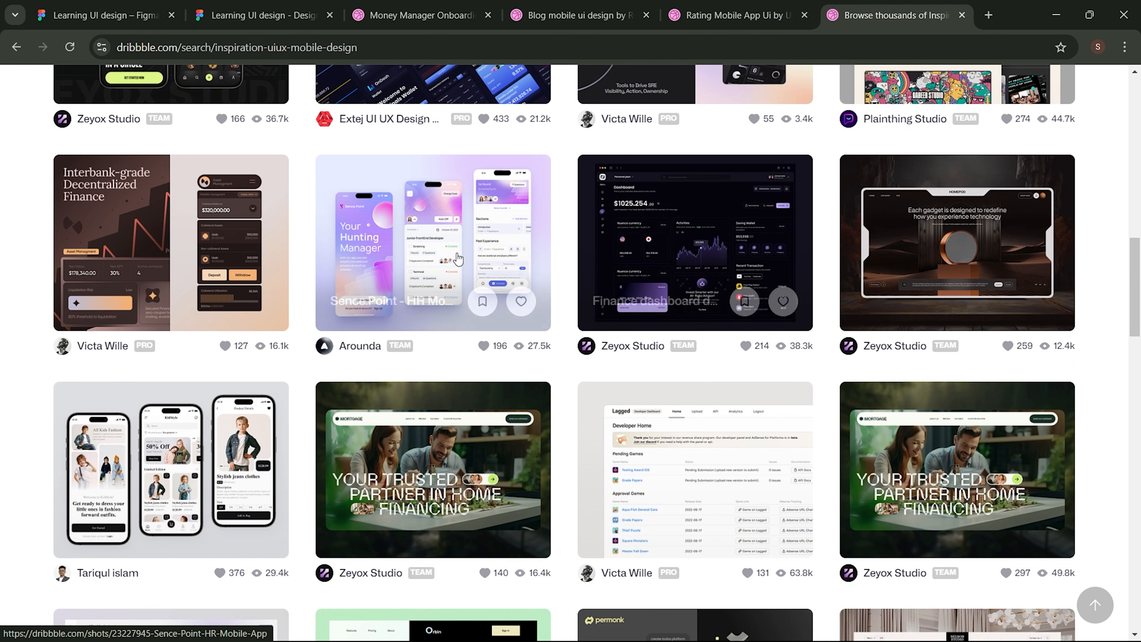
{"action": "left_click", "coordinate": [122, 16]}
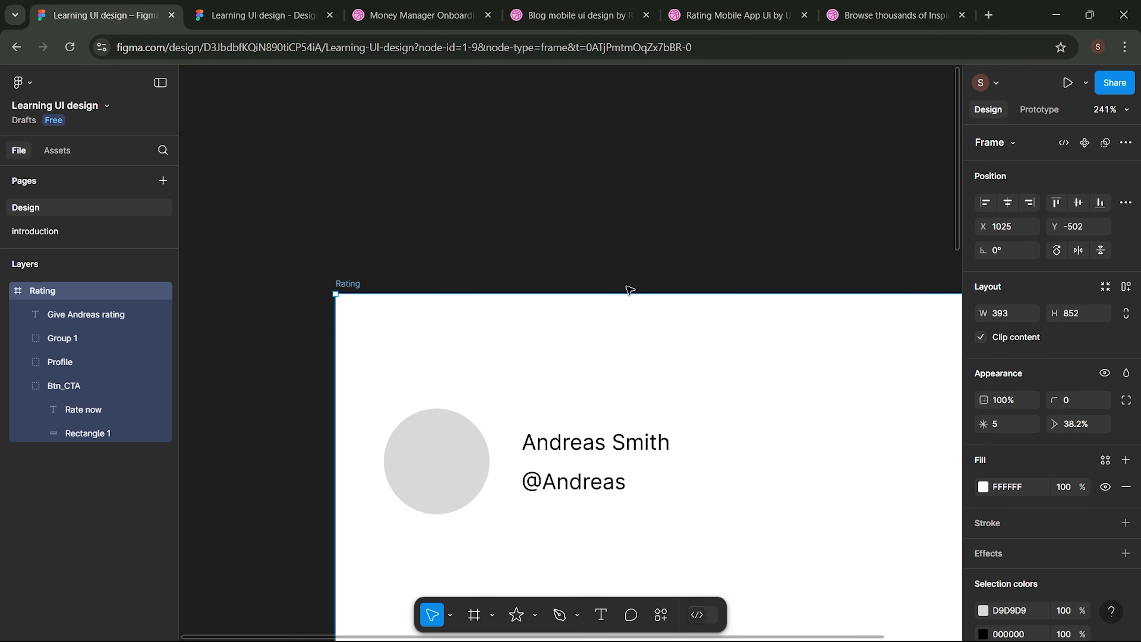
{"action": "scroll", "coordinate": [629, 291], "scroll_direction": "down", "scroll_amount": 5}
{"action": "scroll", "coordinate": [629, 291], "scroll_direction": "down", "scroll_amount": 4}
{"action": "scroll", "coordinate": [630, 291], "scroll_direction": "down", "scroll_amount": 3}
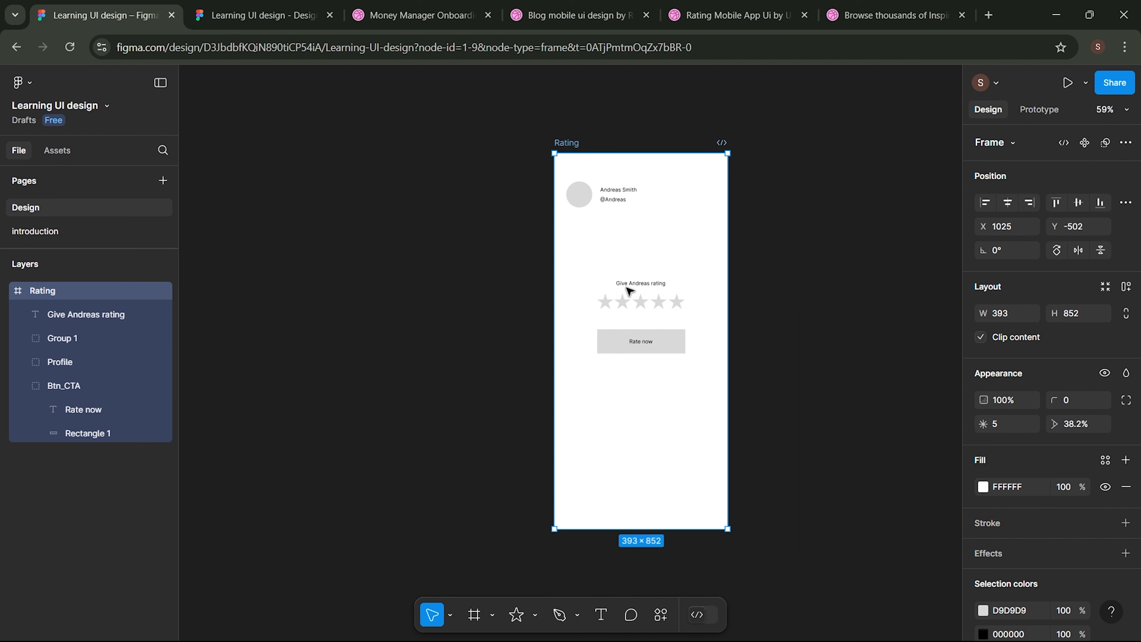
{"action": "scroll", "coordinate": [629, 291], "scroll_direction": "right", "scroll_amount": 2}
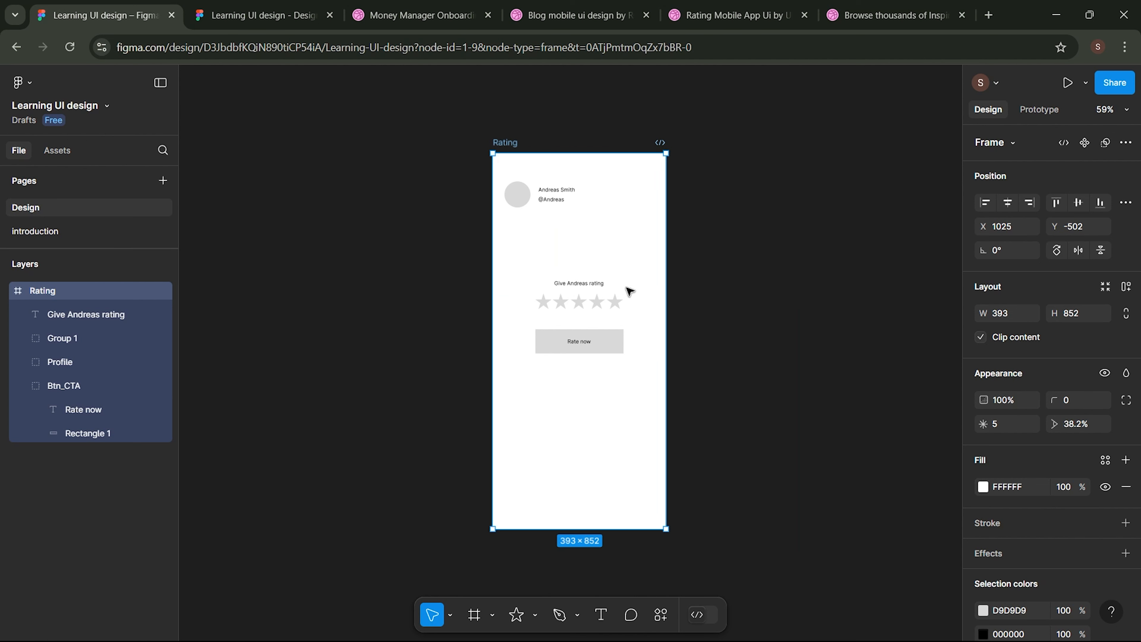